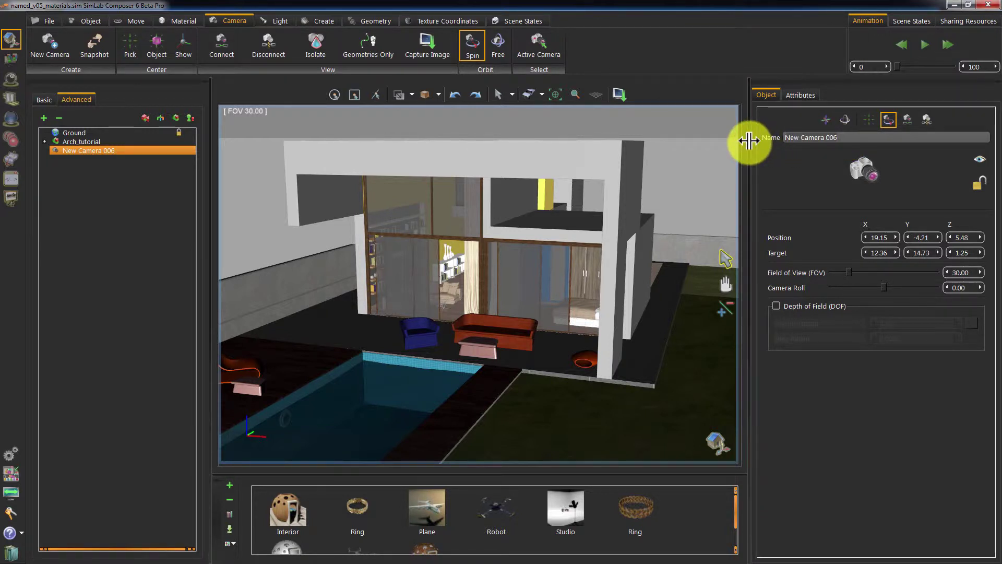
# Rename the new camera as Tutorial_cam and assign it to the viewport.
pyautogui.write('Tutorial')
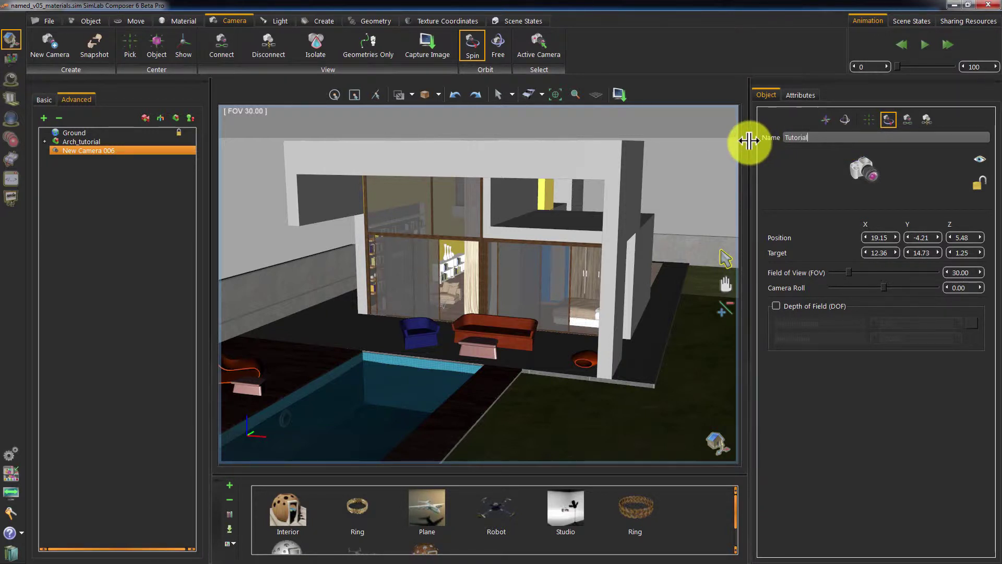
pyautogui.write('_cam')
pyautogui.press('Return')
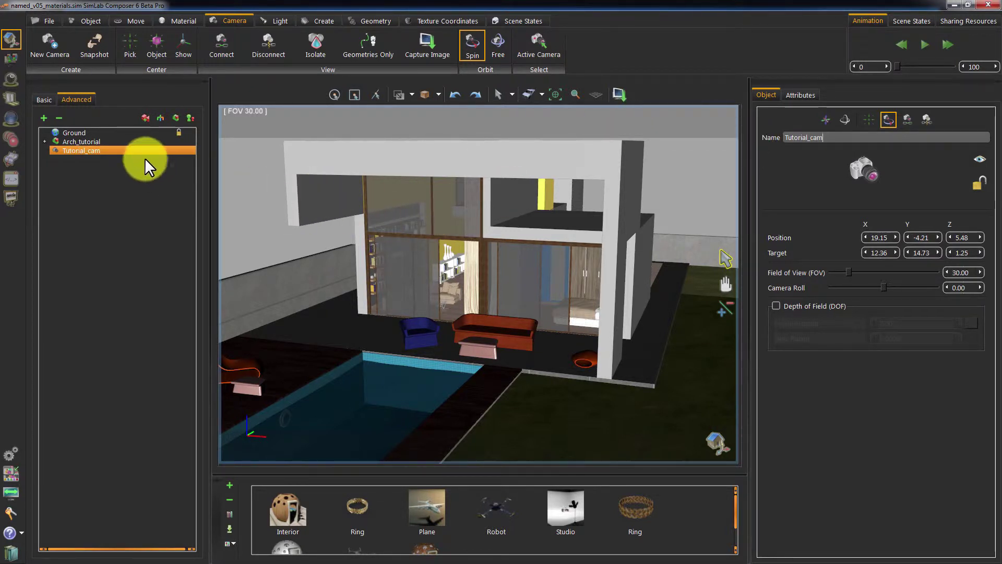
pyautogui.moveTo(134, 150); pyautogui.dragTo(233, 110)
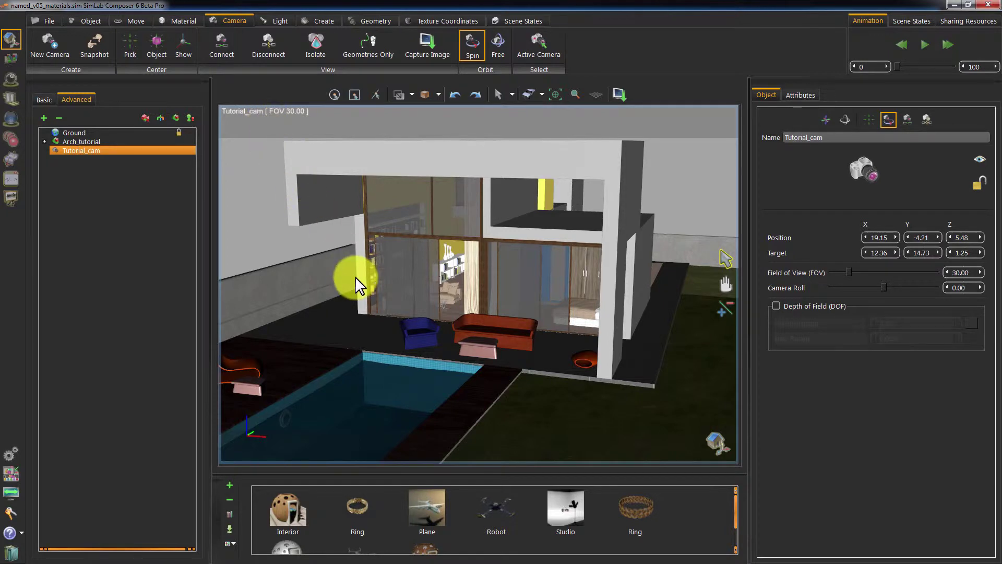
# Orbit Tutorial_cam around the house, try a field of view of about 101, and reset it to 30.
pyautogui.moveTo(355, 276); pyautogui.dragTo(412, 276)
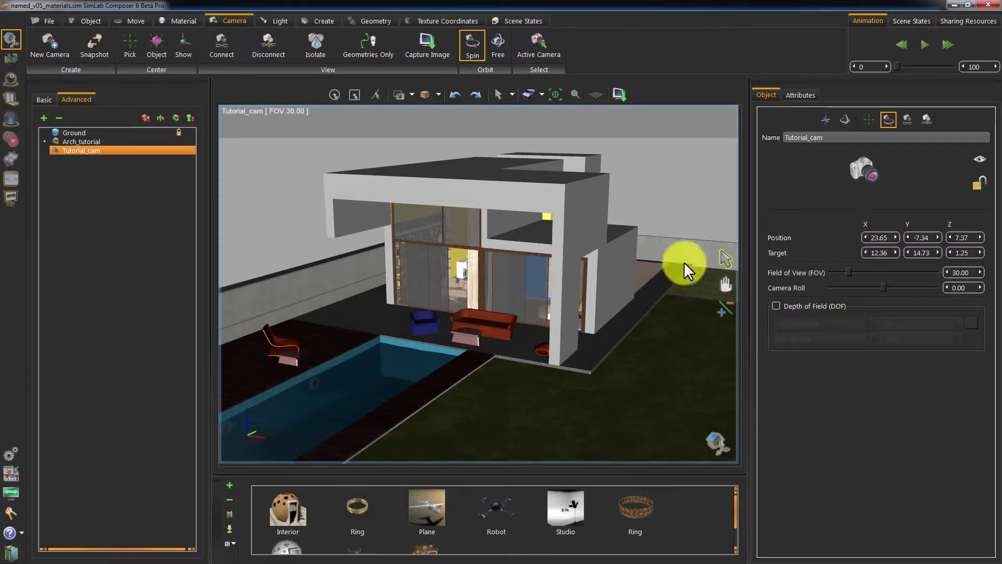
pyautogui.moveTo(684, 261); pyautogui.dragTo(434, 293)
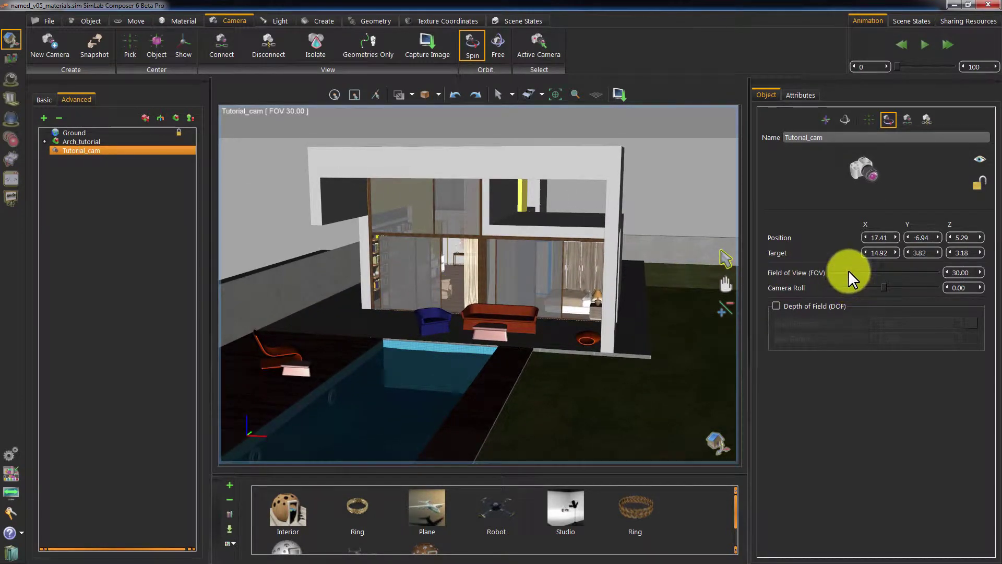
pyautogui.moveTo(849, 270); pyautogui.dragTo(891, 276)
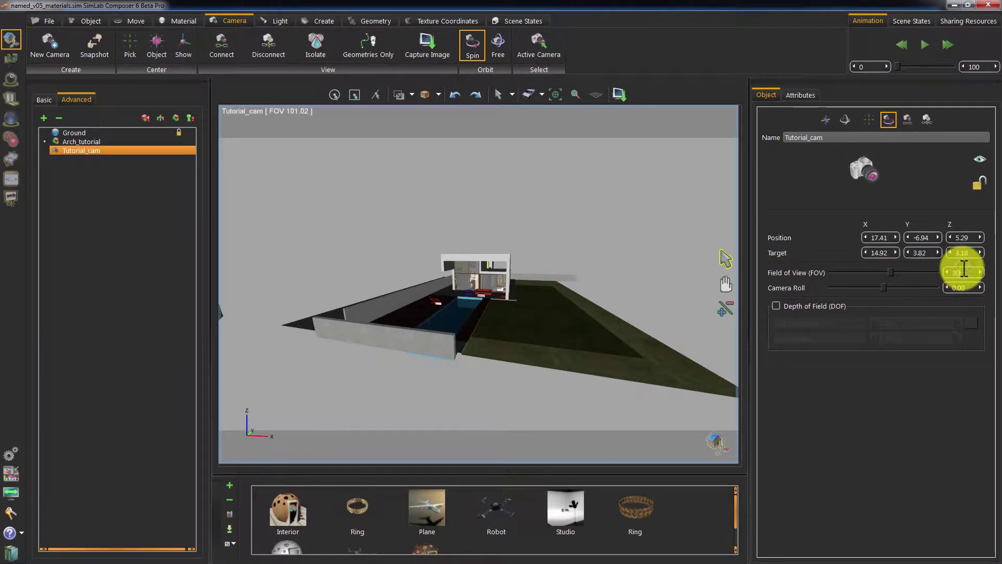
pyautogui.press('Return')
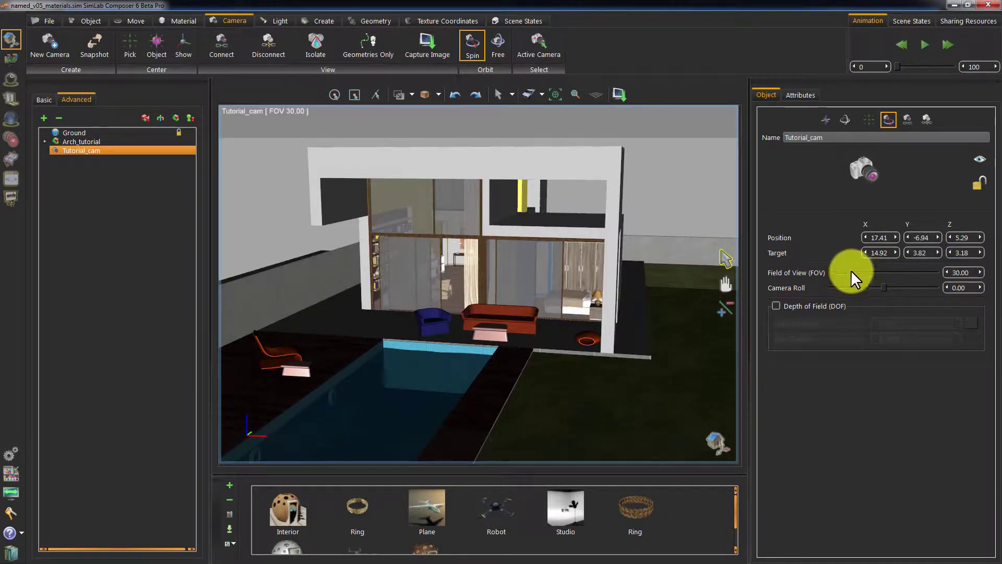
# Widen Tutorial_cam's field of view to about 71.78 and reframe the house with the pool and lawn.
pyautogui.moveTo(851, 272); pyautogui.dragTo(867, 273)
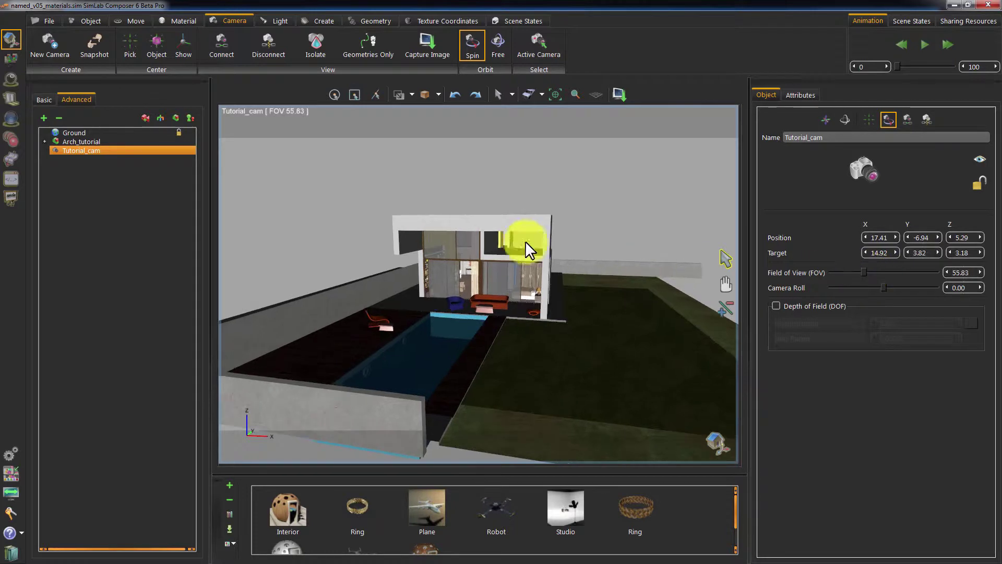
pyautogui.moveTo(525, 241); pyautogui.dragTo(574, 303)
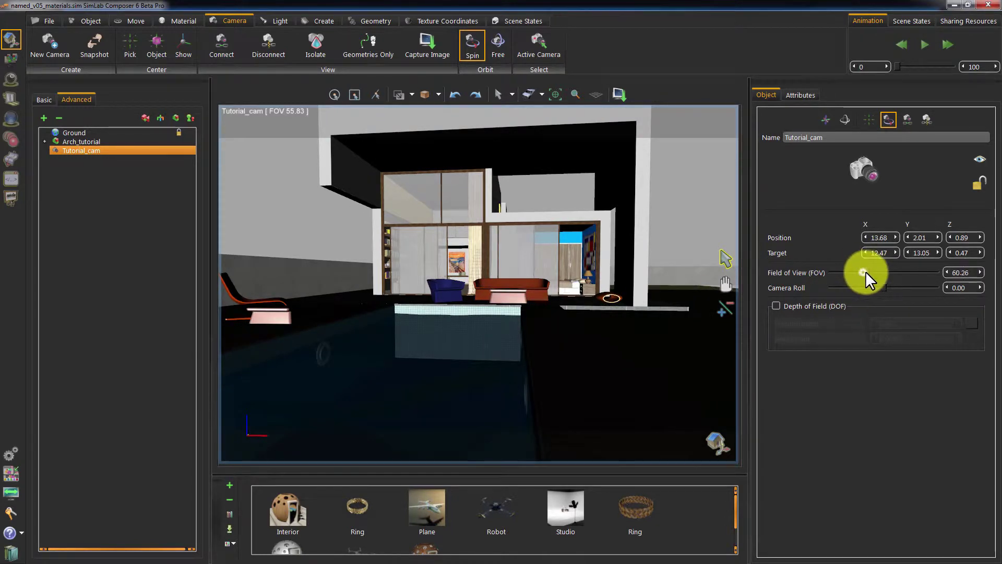
pyautogui.moveTo(864, 271); pyautogui.dragTo(872, 271)
pyautogui.moveTo(587, 279); pyautogui.dragTo(552, 325)
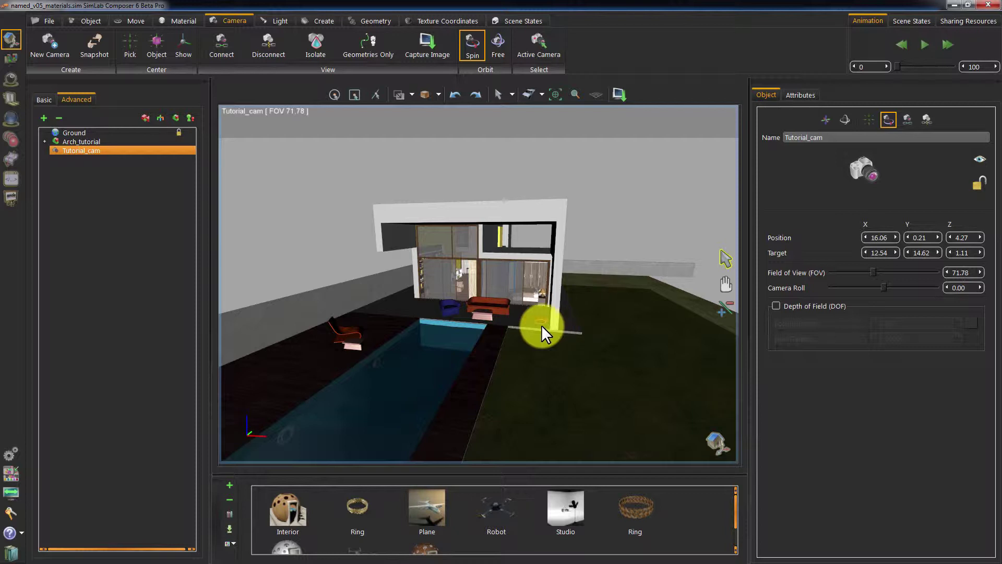
# Take a snapshot of the current camera view and use it to restore the view after moving the camera away.
pyautogui.click(92, 43)
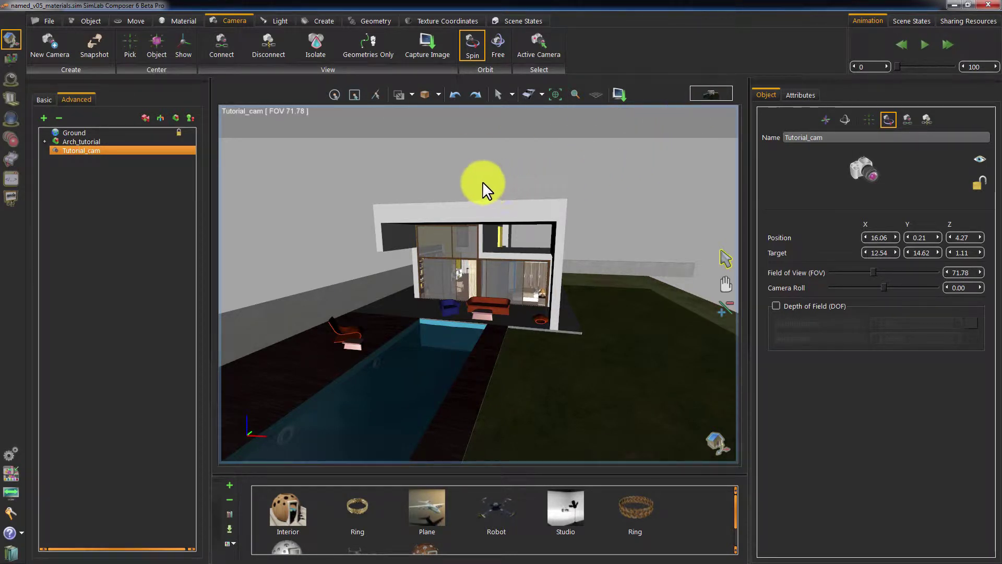
pyautogui.moveTo(483, 182)
pyautogui.mouseDown()
pyautogui.moveTo(410, 186)
pyautogui.moveTo(559, 221)
pyautogui.moveTo(625, 301)
pyautogui.moveTo(527, 268)
pyautogui.moveTo(530, 360)
pyautogui.moveTo(486, 282)
pyautogui.moveTo(527, 323)
pyautogui.moveTo(499, 263)
pyautogui.moveTo(508, 301)
pyautogui.moveTo(505, 212)
pyautogui.moveTo(710, 106)
pyautogui.mouseUp()
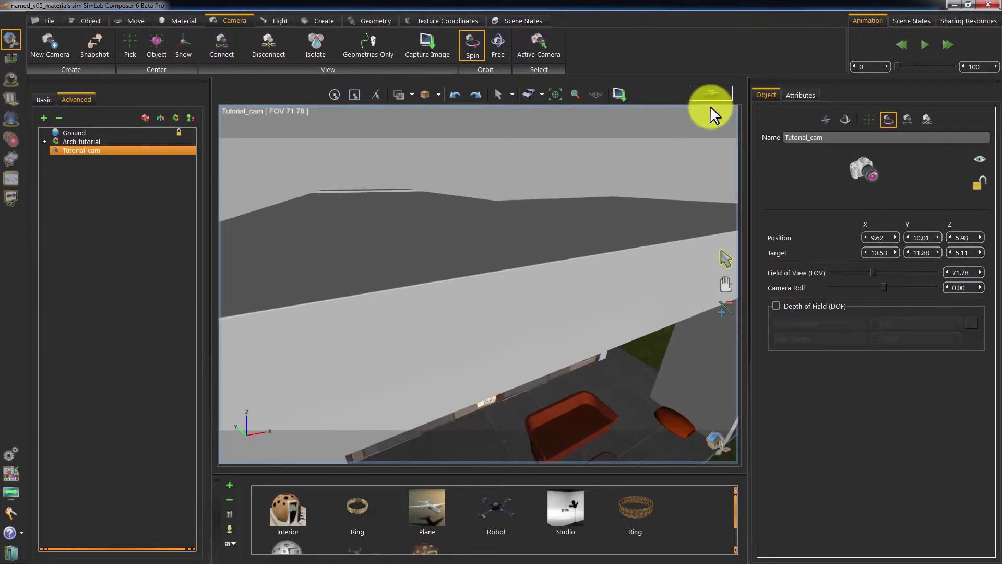
pyautogui.click(712, 93)
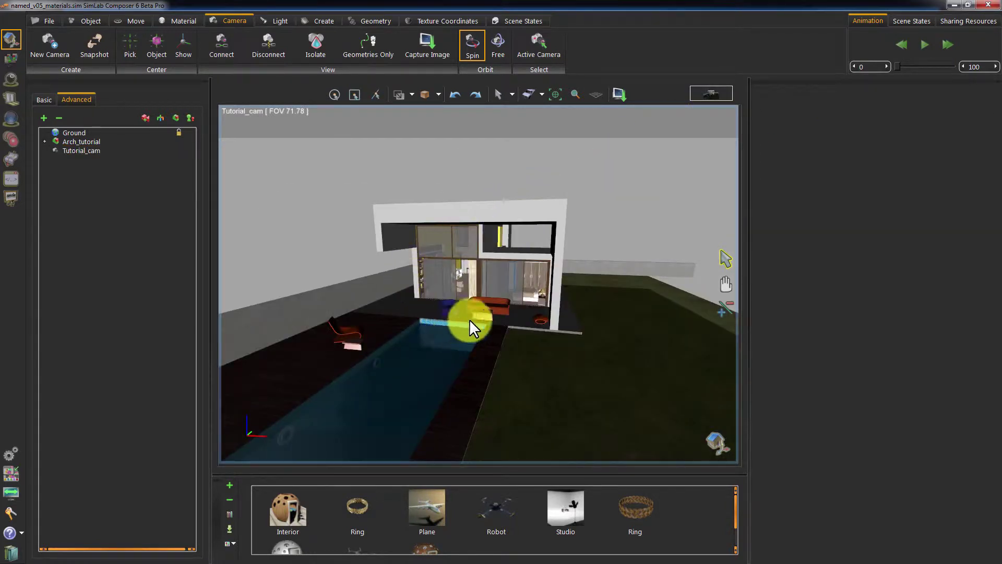
# Move the camera closer to the pool deck and terrace, and return it to the snapshot view.
pyautogui.moveTo(468, 319); pyautogui.dragTo(497, 349)
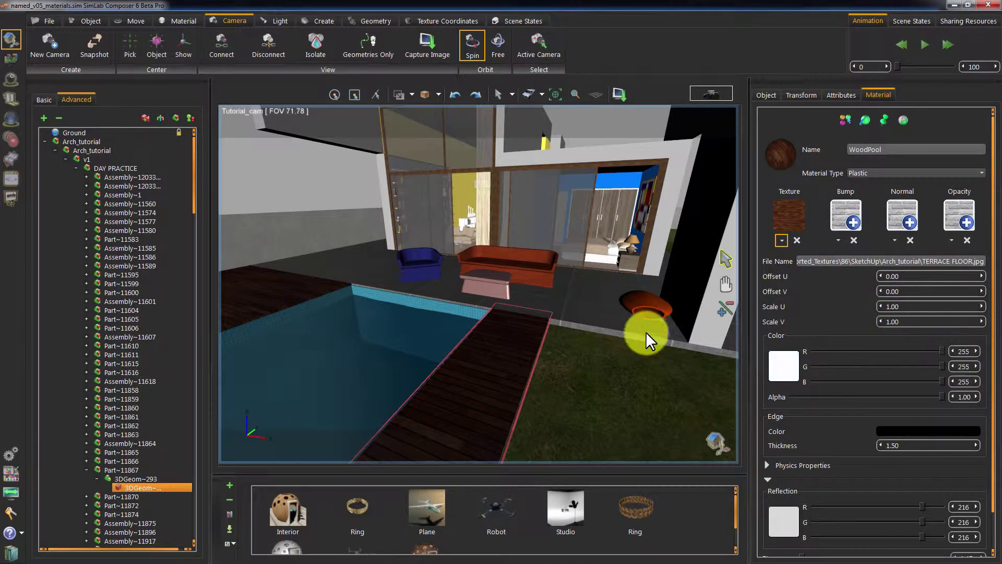
pyautogui.click(598, 278)
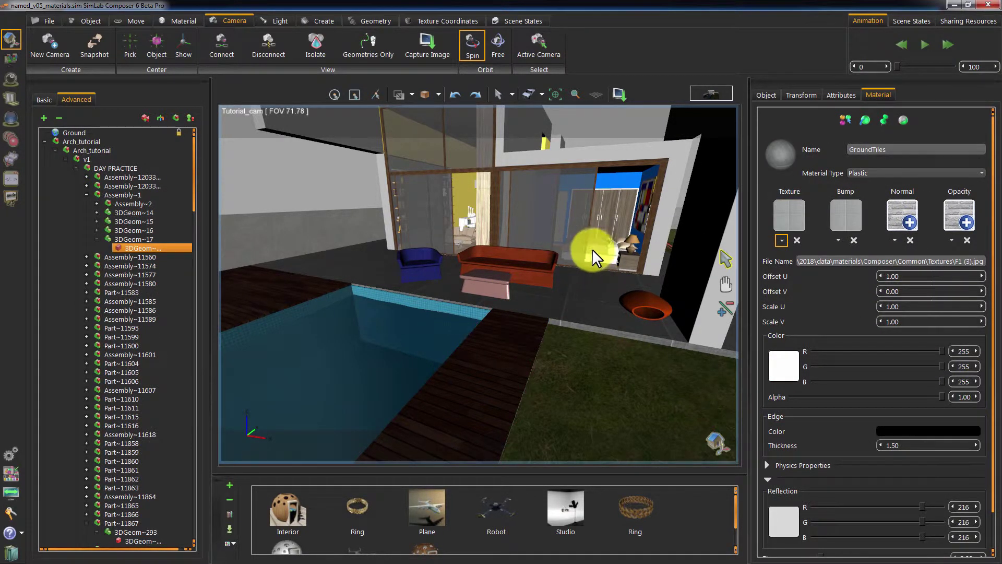
pyautogui.click(712, 94)
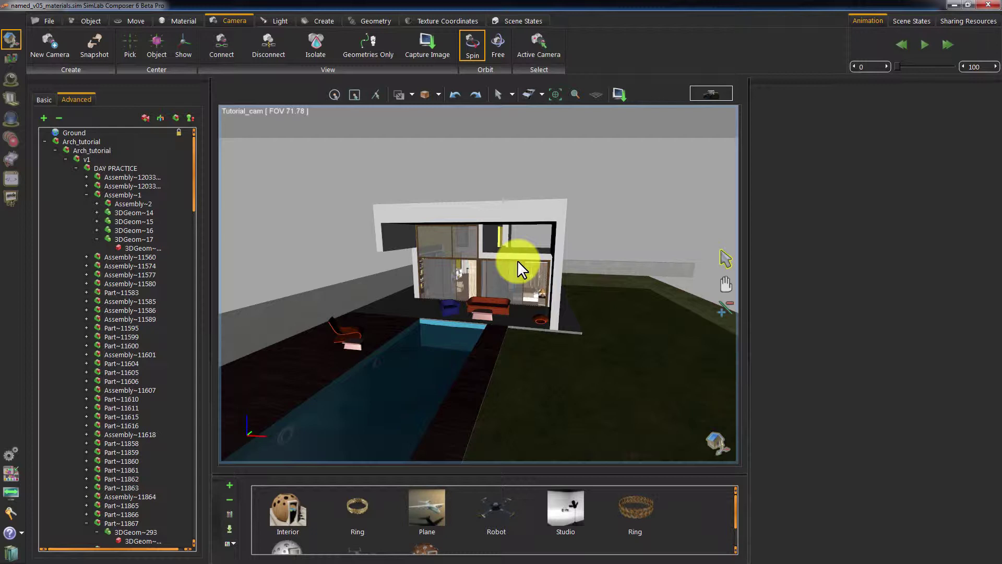
# Collapse the scene tree, select Tutorial_cam and reframe it to a low view across the pool toward the house.
pyautogui.click(58, 118)
pyautogui.click(75, 150)
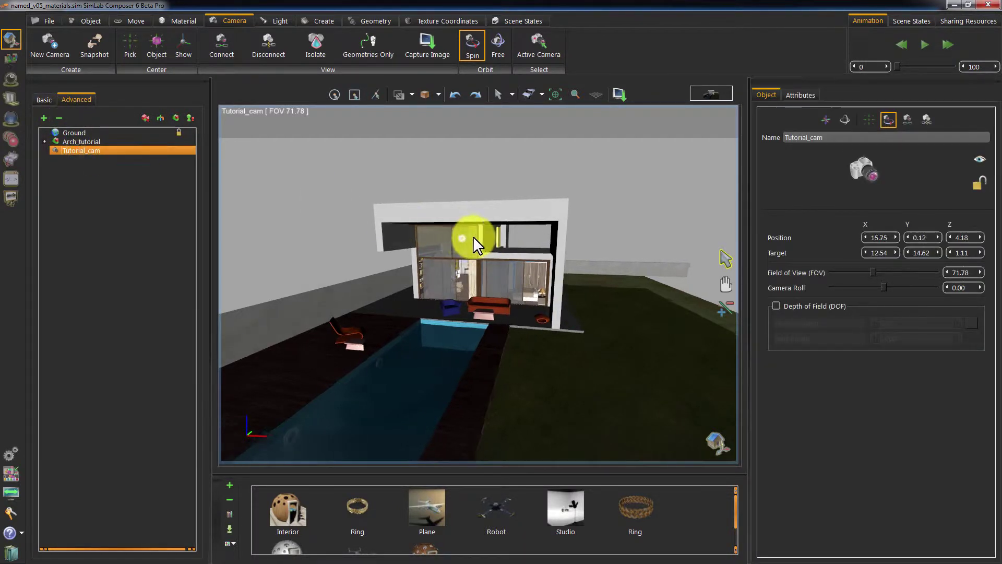
pyautogui.scroll(2, 496, 235)
pyautogui.scroll(5, 544, 246)
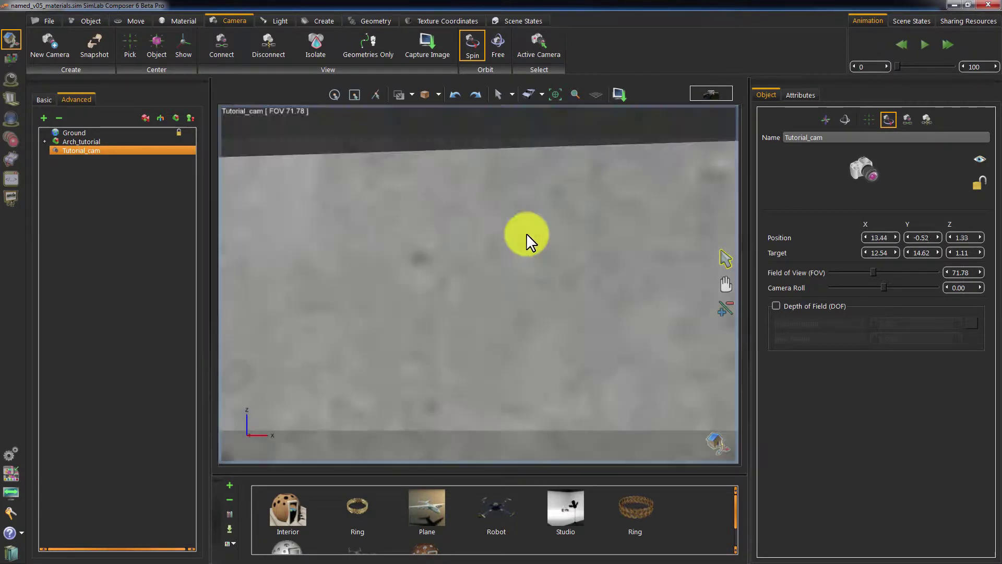
pyautogui.scroll(-5, 526, 233)
pyautogui.scroll(1, 519, 249)
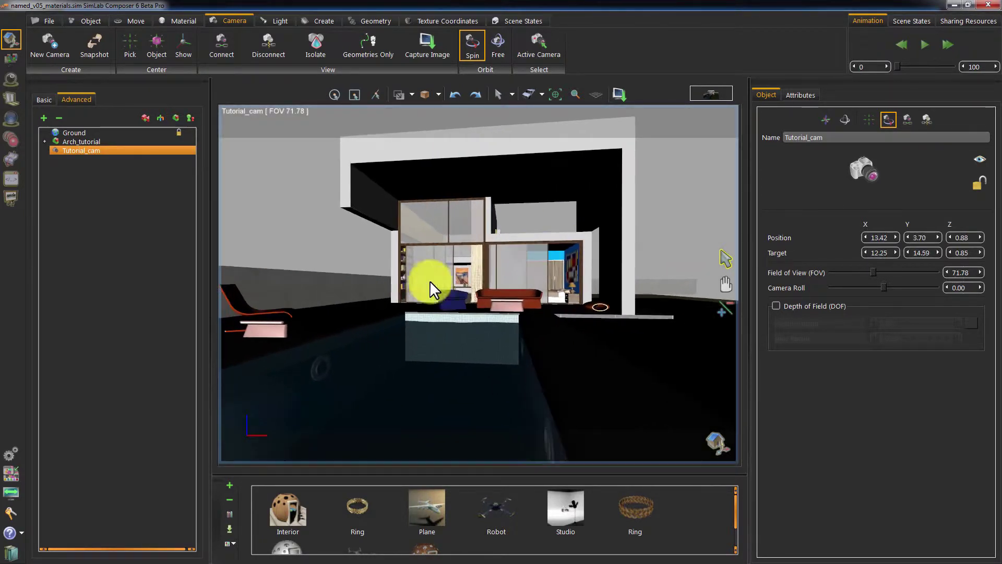
pyautogui.moveTo(431, 280); pyautogui.dragTo(433, 303)
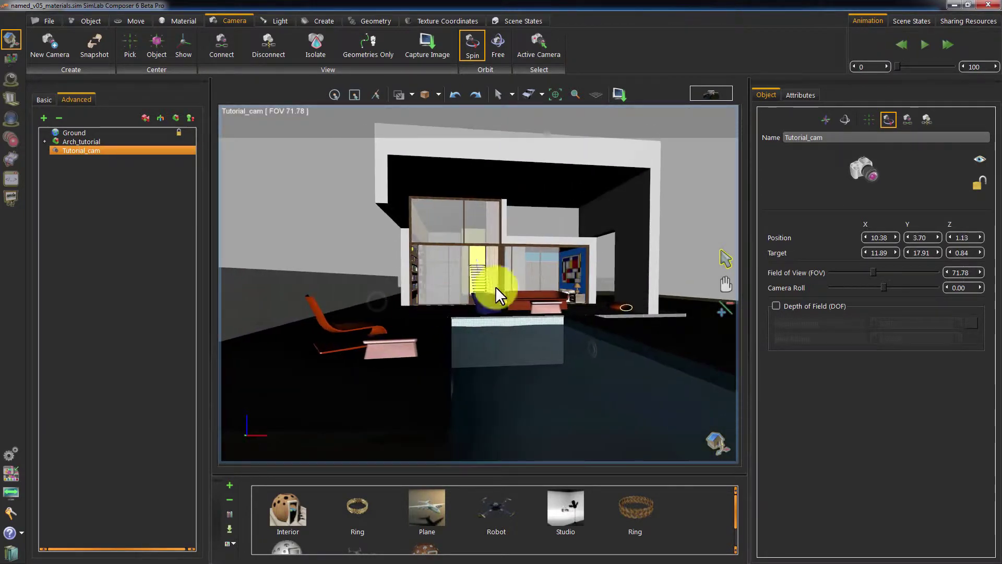
# Enable depth of field for Tutorial_cam and pick the blue armchair as its focus point.
pyautogui.click(774, 306)
pyautogui.scroll(2, 625, 286)
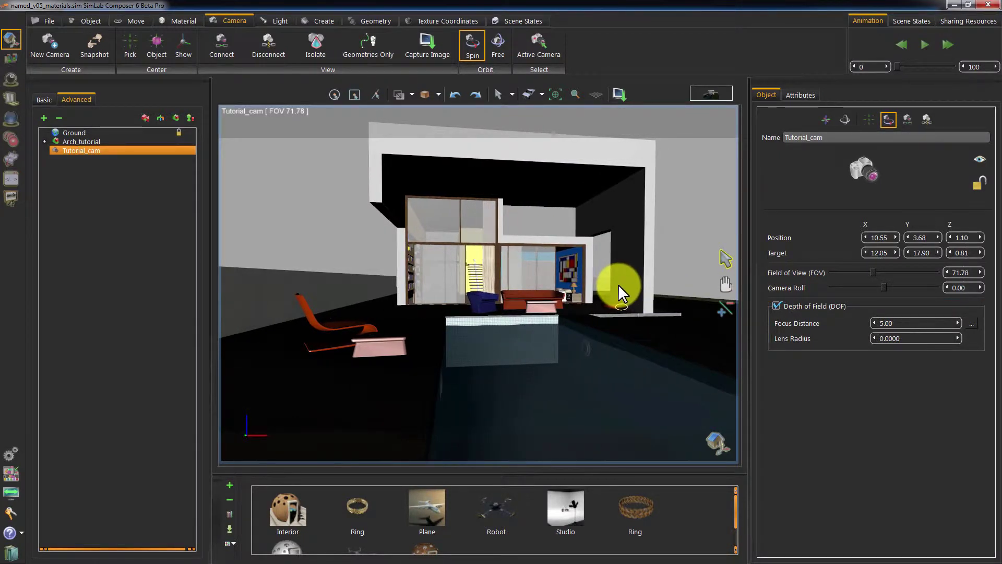
pyautogui.moveTo(611, 277); pyautogui.dragTo(600, 258)
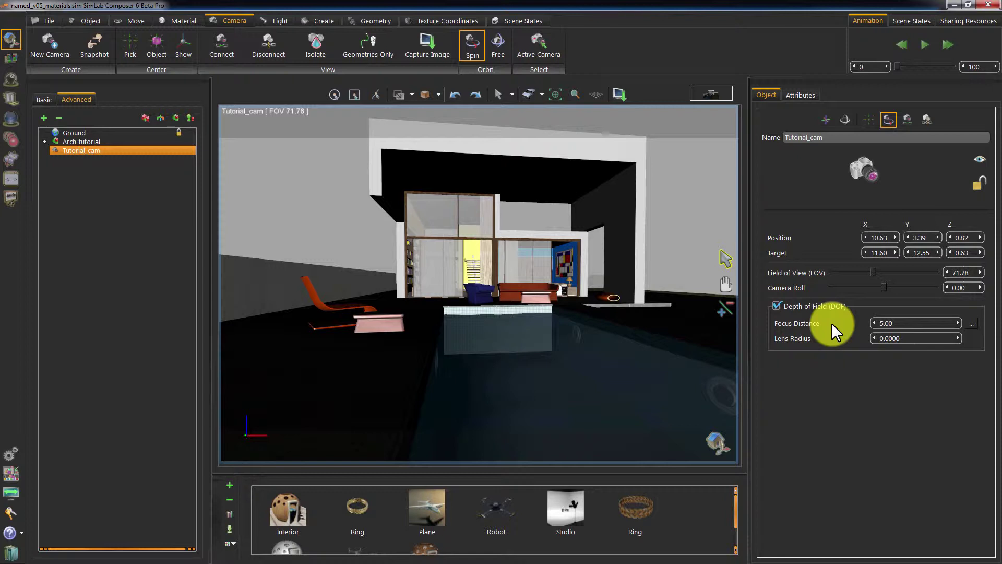
pyautogui.click(973, 324)
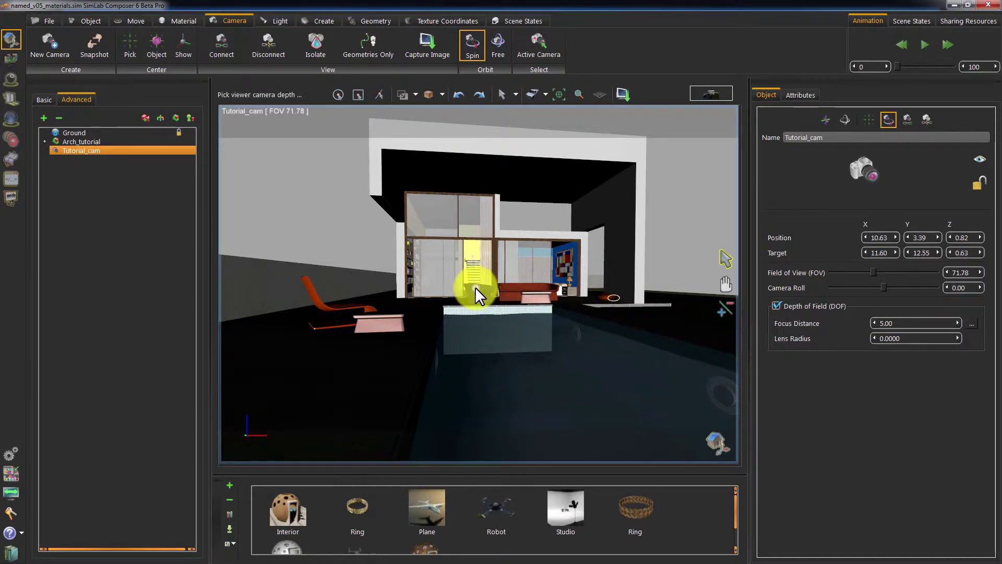
pyautogui.click(475, 287)
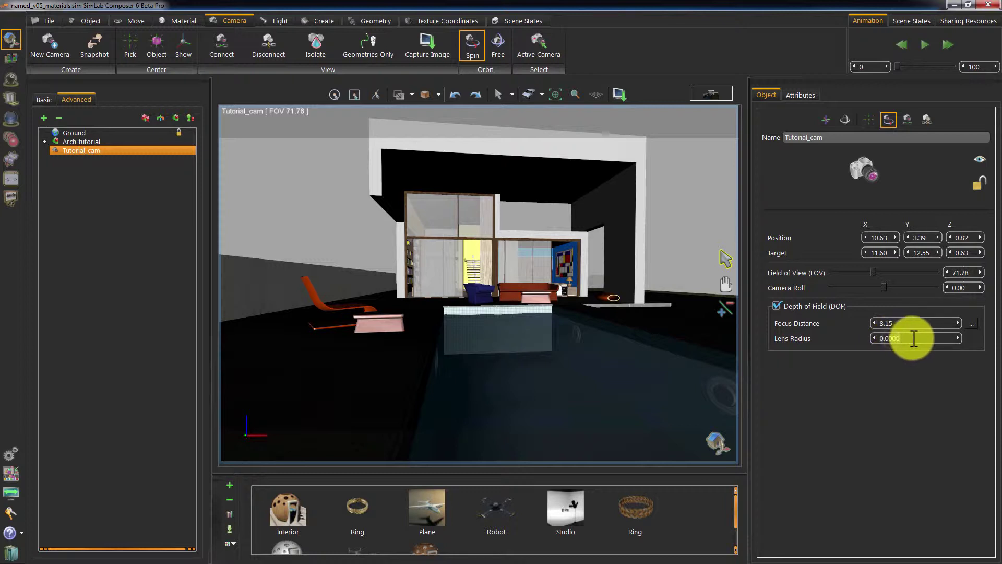
# Set the lens radius to 0.01 and start real-time rendering of the camera view.
pyautogui.write('0.01')
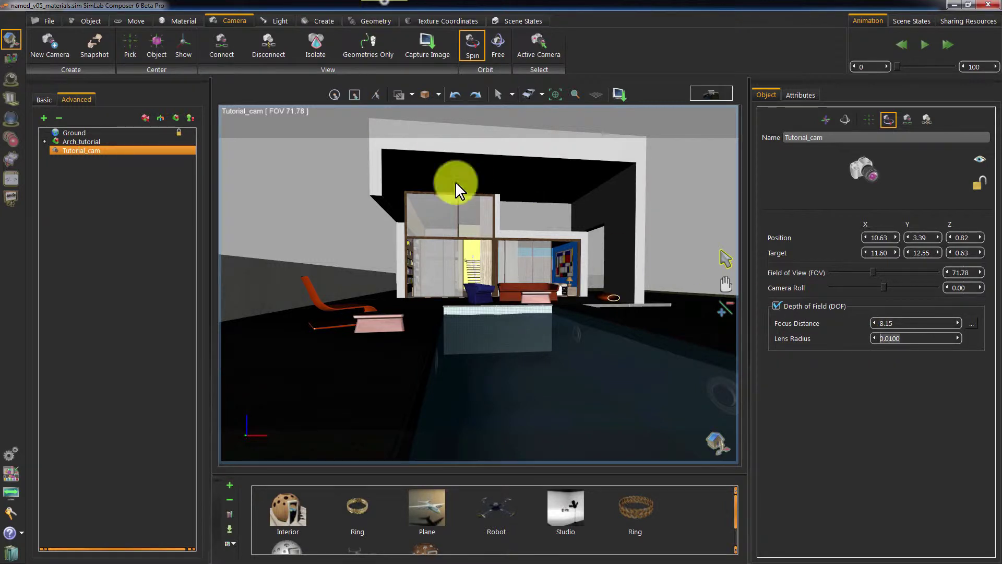
pyautogui.hotkey('ctrl', 'r')
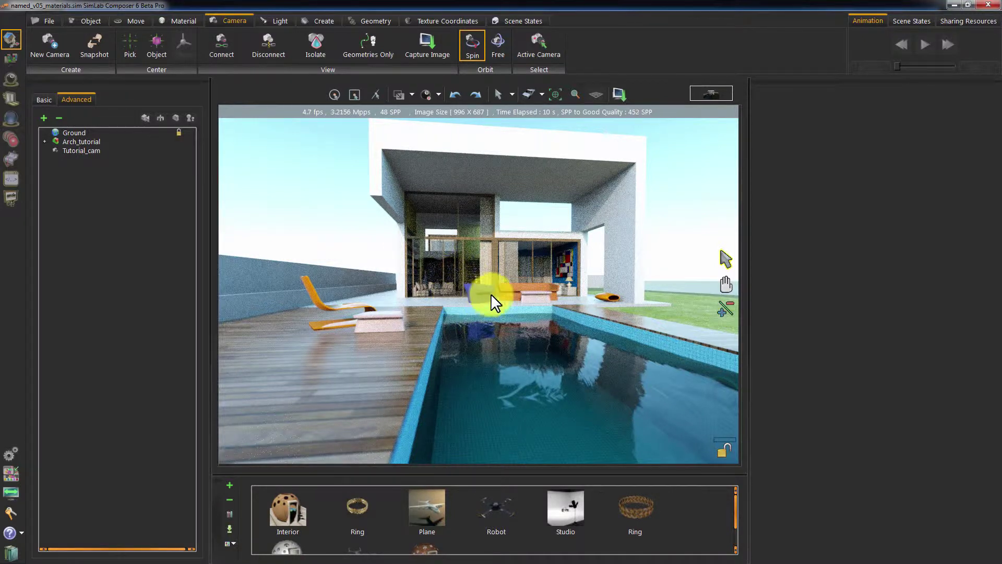
# Raise Tutorial_cam's lens radius to 0.02 and on to 0.03 to strengthen the blur in the render.
pyautogui.click(96, 151)
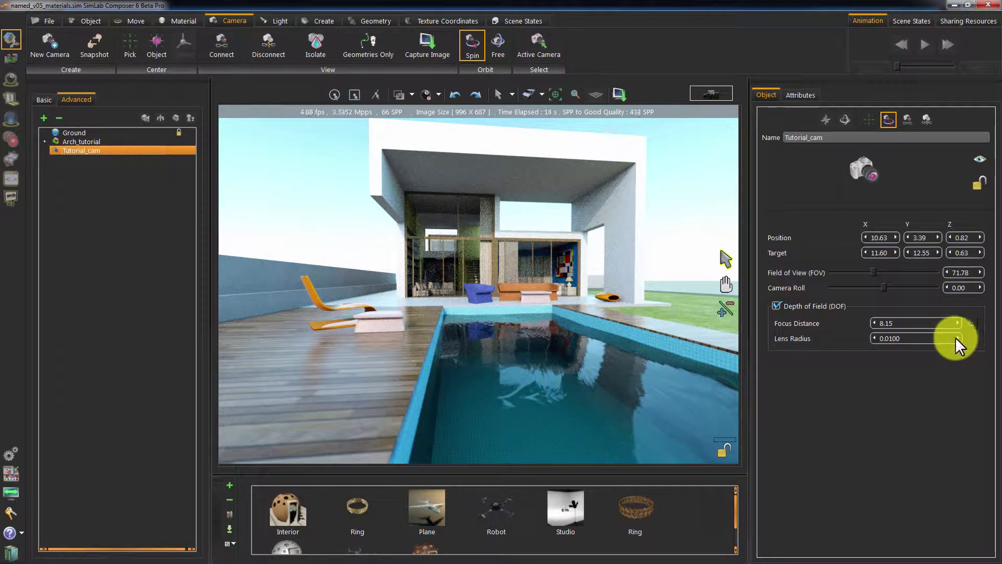
pyautogui.doubleClick(890, 338)
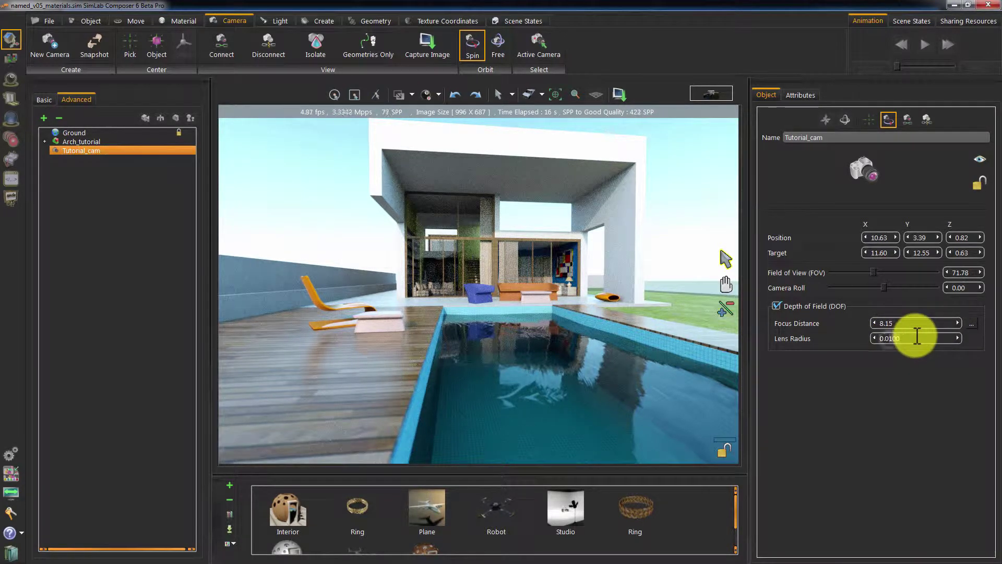
pyautogui.write('0.02')
pyautogui.press('Return')
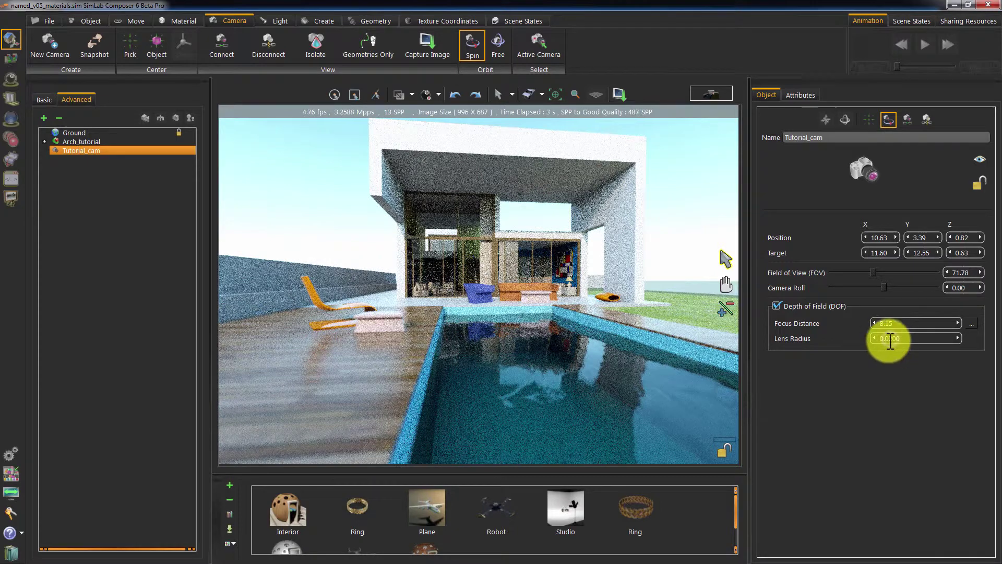
pyautogui.write('0.03')
pyautogui.press('Return')
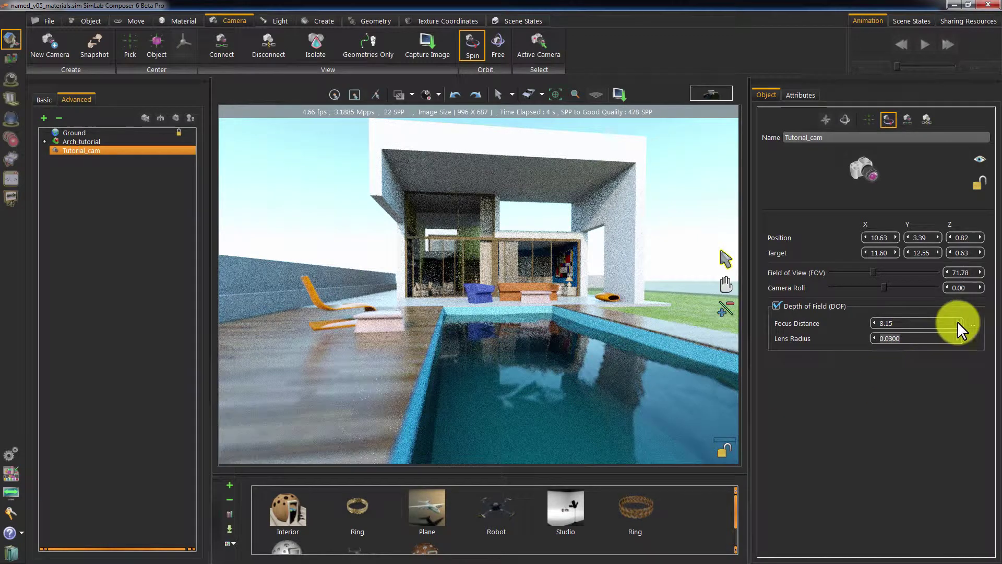
# Pick the near end of the wooden pool deck as the camera's new focus point.
pyautogui.click(971, 324)
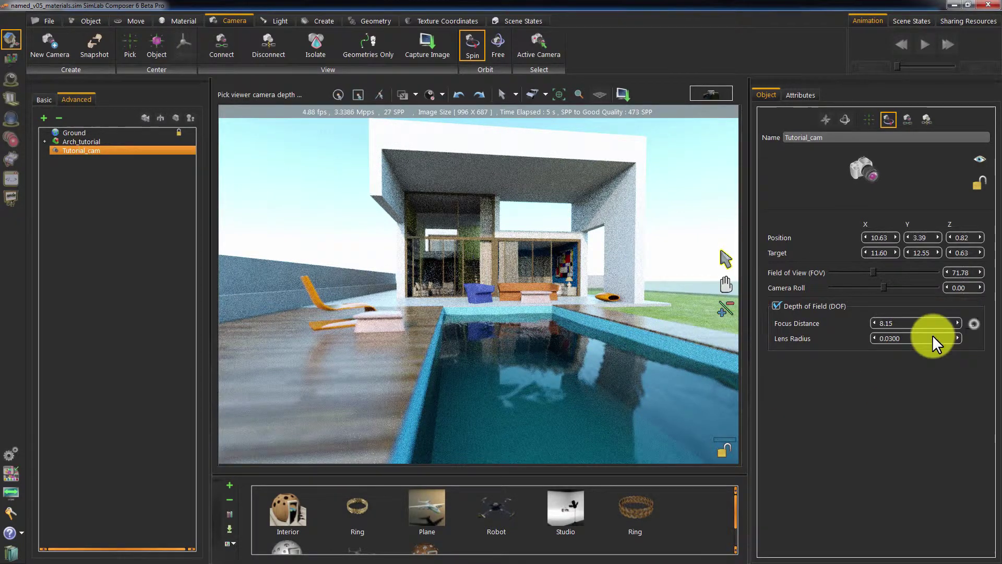
pyautogui.click(391, 428)
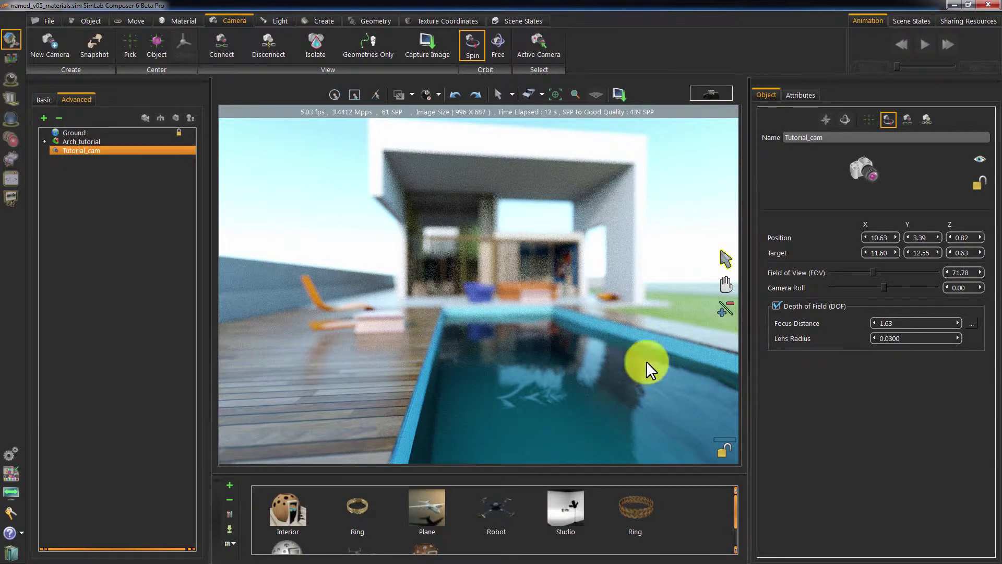
# Leave the rendered view, turn off depth of field and reframe the camera on the house and pool from slightly higher.
pyautogui.moveTo(646, 361); pyautogui.dragTo(518, 362)
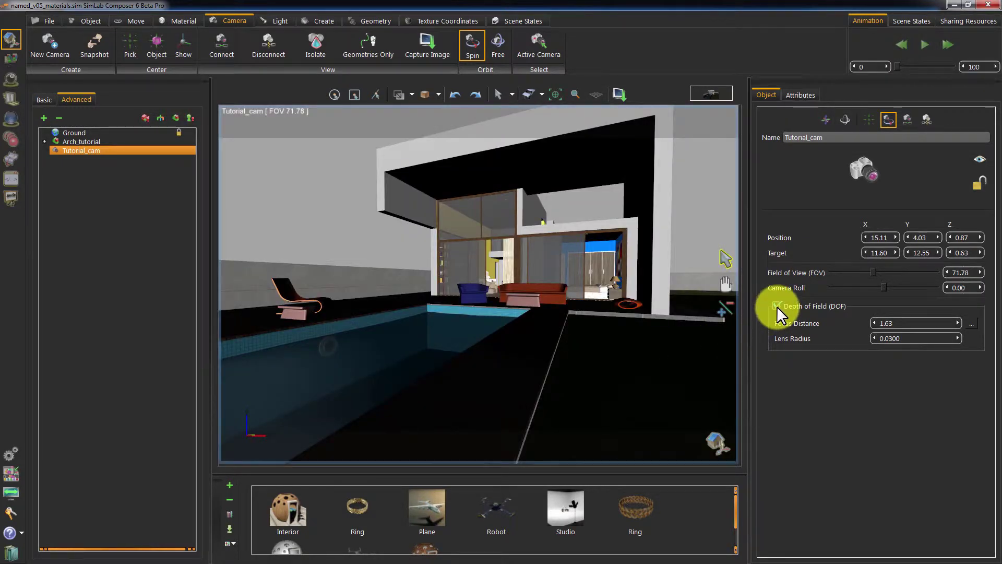
pyautogui.click(776, 306)
pyautogui.moveTo(458, 335); pyautogui.dragTo(574, 366)
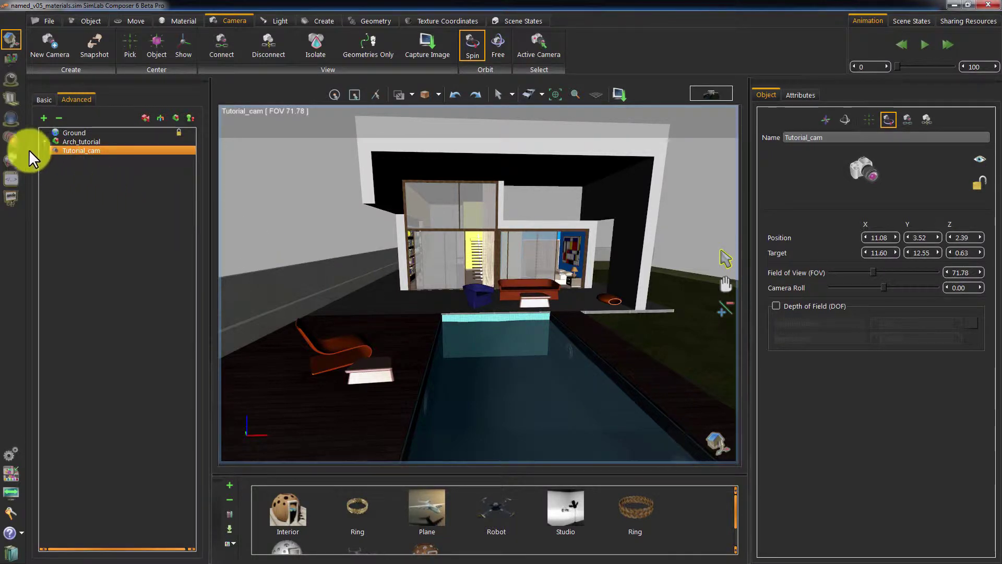
# Switch to the camera animation tools and set the last frame of the animation to 150.
pyautogui.click(16, 139)
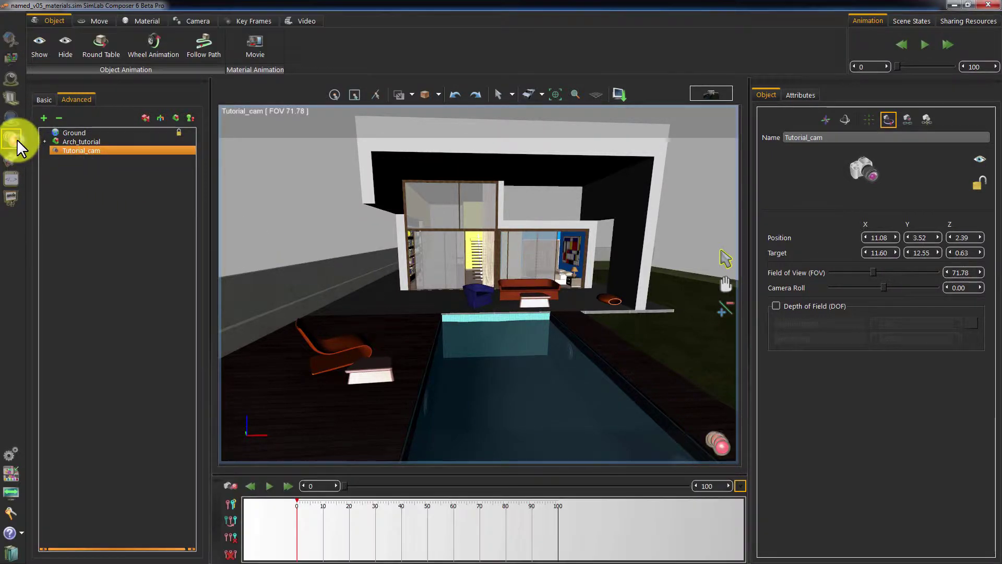
pyautogui.click(192, 22)
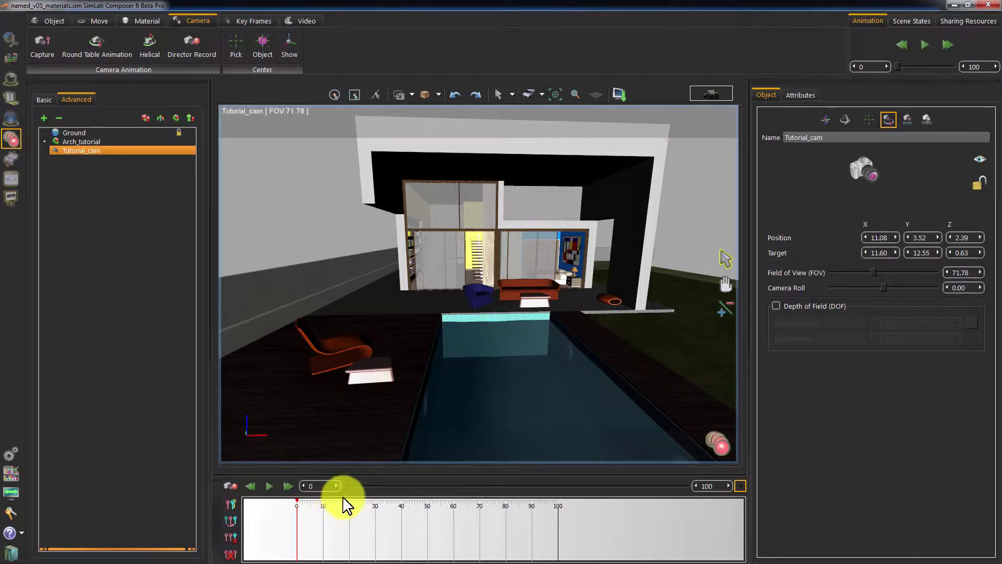
pyautogui.moveTo(342, 487)
pyautogui.mouseDown()
pyautogui.moveTo(698, 493)
pyautogui.moveTo(346, 489)
pyautogui.mouseUp()
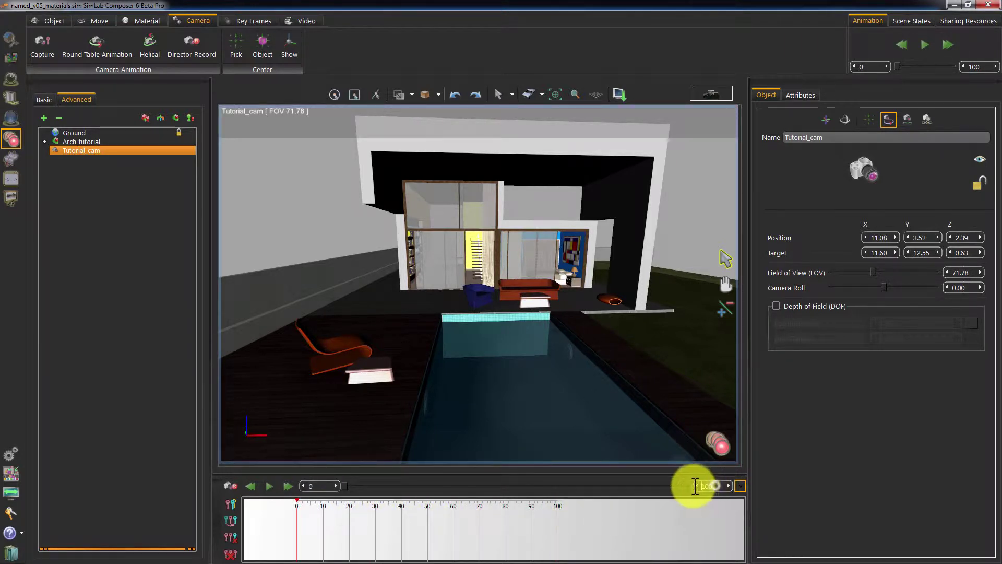
pyautogui.click(728, 483)
pyautogui.click(728, 483)
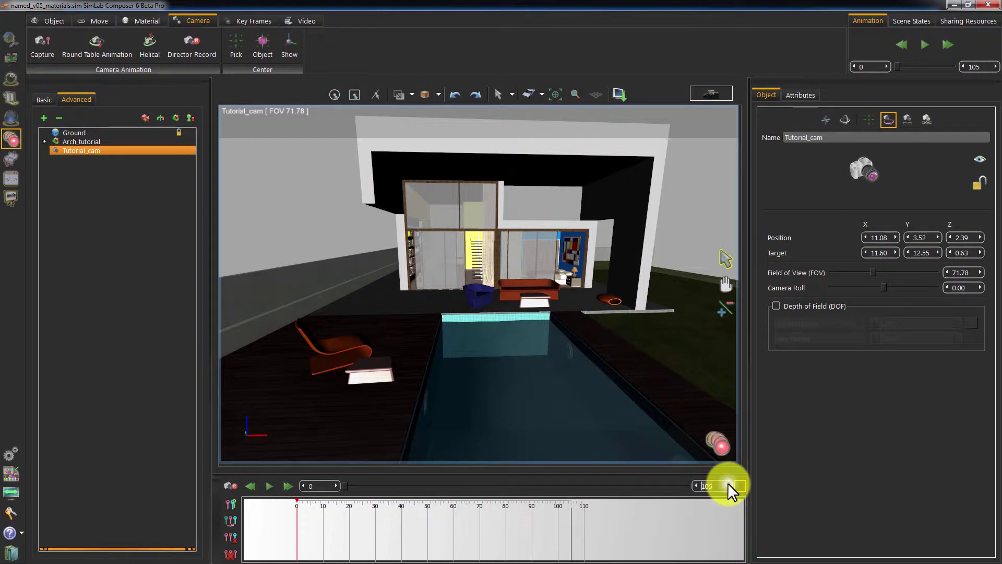
pyautogui.click(728, 484)
pyautogui.click(728, 484)
pyautogui.click(728, 483)
pyautogui.write('1')
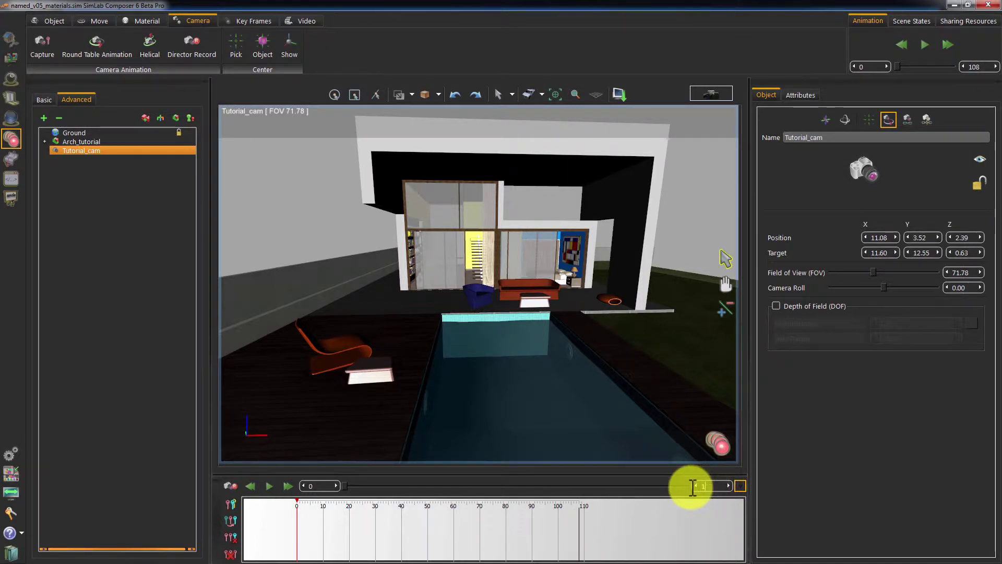
pyautogui.write('50')
pyautogui.press('Return')
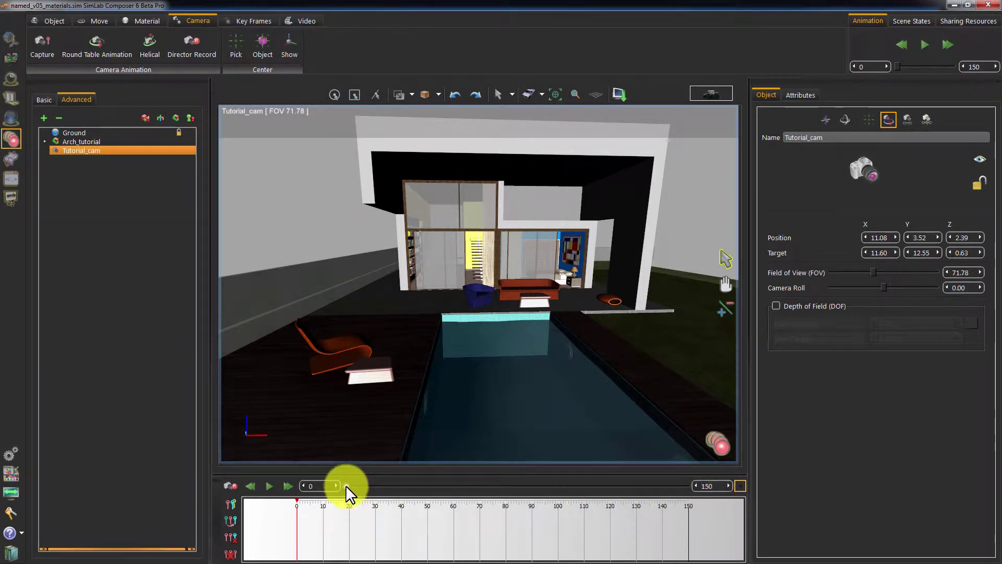
# Orbit Tutorial_cam to an angled view of the house and pool and capture a camera keyframe at frame 0.
pyautogui.moveTo(345, 485); pyautogui.dragTo(548, 487)
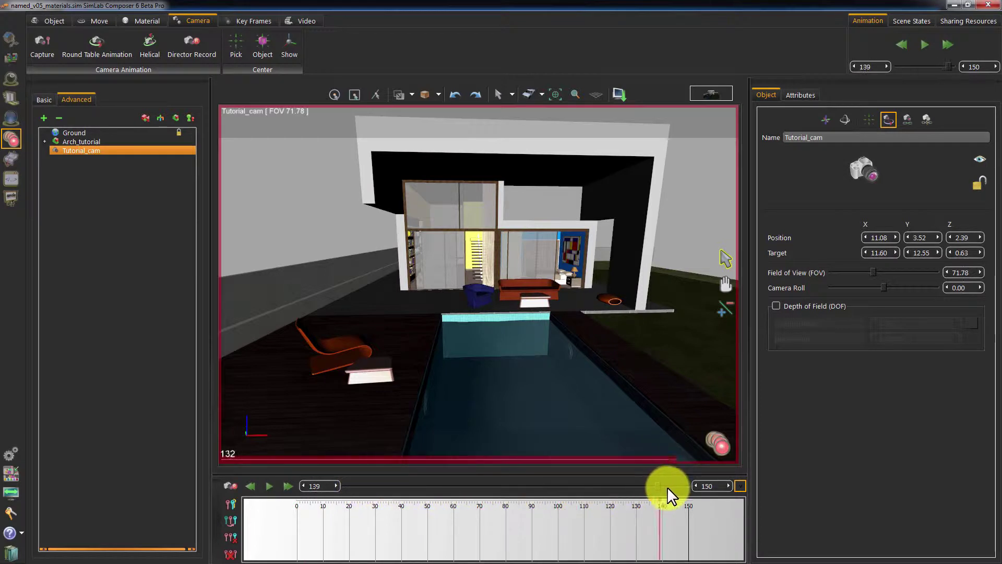
pyautogui.moveTo(668, 489); pyautogui.dragTo(320, 500)
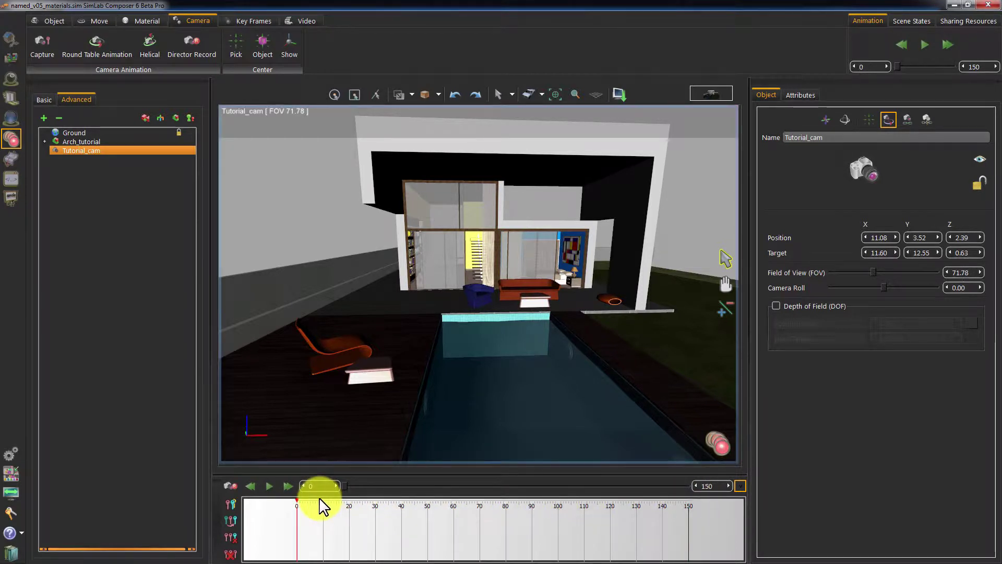
pyautogui.moveTo(470, 389); pyautogui.dragTo(549, 402)
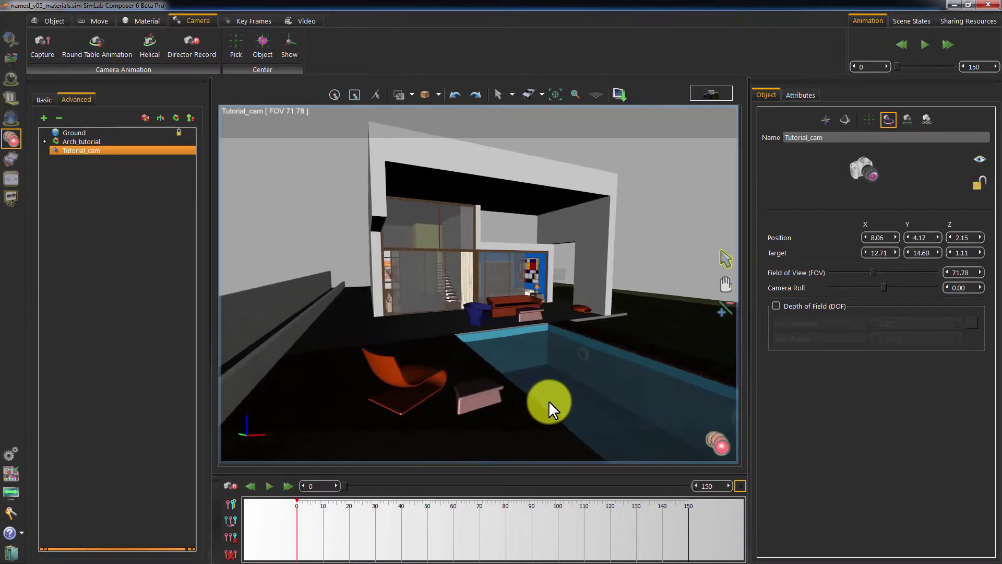
pyautogui.click(35, 46)
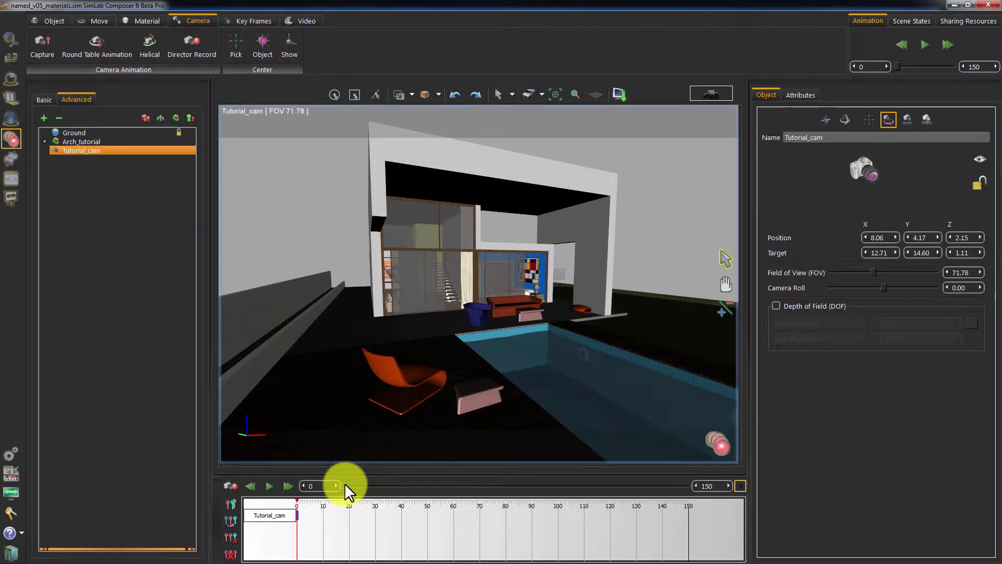
# Go to frame 30, bring the camera in close to the terrace sofas and capture a second keyframe.
pyautogui.moveTo(344, 484); pyautogui.dragTo(413, 481)
pyautogui.moveTo(470, 407); pyautogui.dragTo(477, 328)
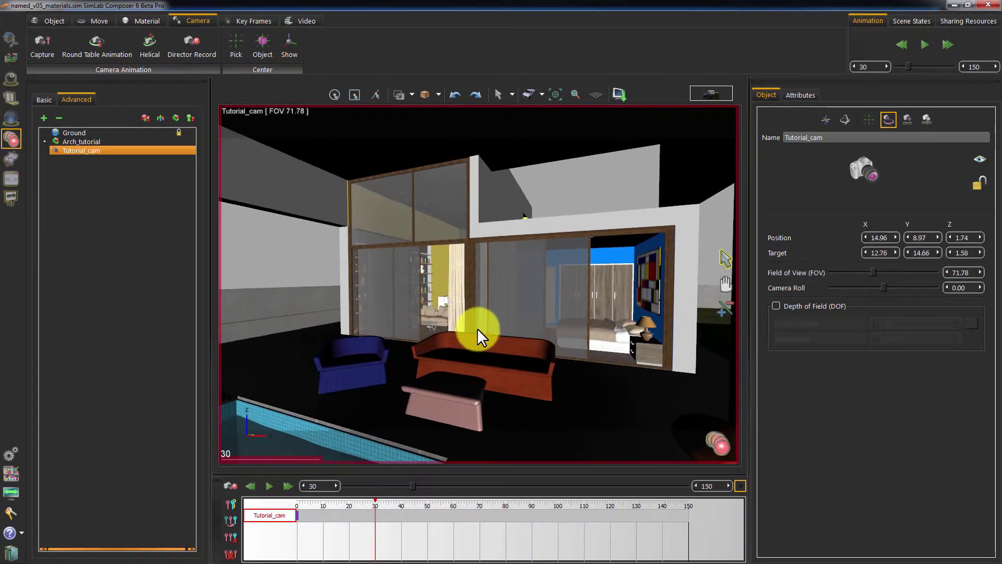
pyautogui.click(49, 47)
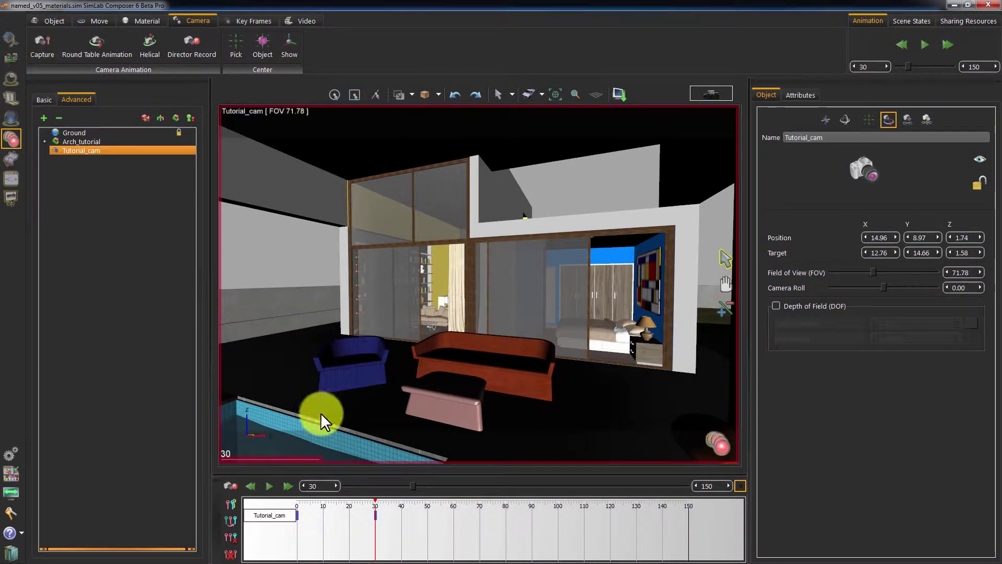
# Go to frame 74, move the camera over the red sofa towards the glass doors and capture a third keyframe.
pyautogui.moveTo(413, 486); pyautogui.dragTo(513, 485)
pyautogui.moveTo(452, 345); pyautogui.dragTo(459, 395)
pyautogui.moveTo(326, 216); pyautogui.dragTo(455, 380)
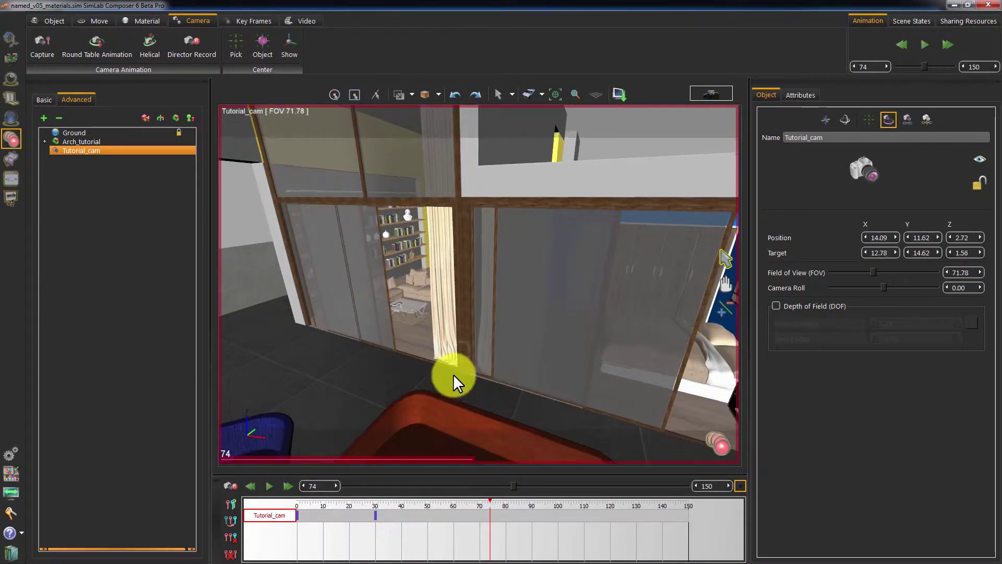
pyautogui.click(42, 47)
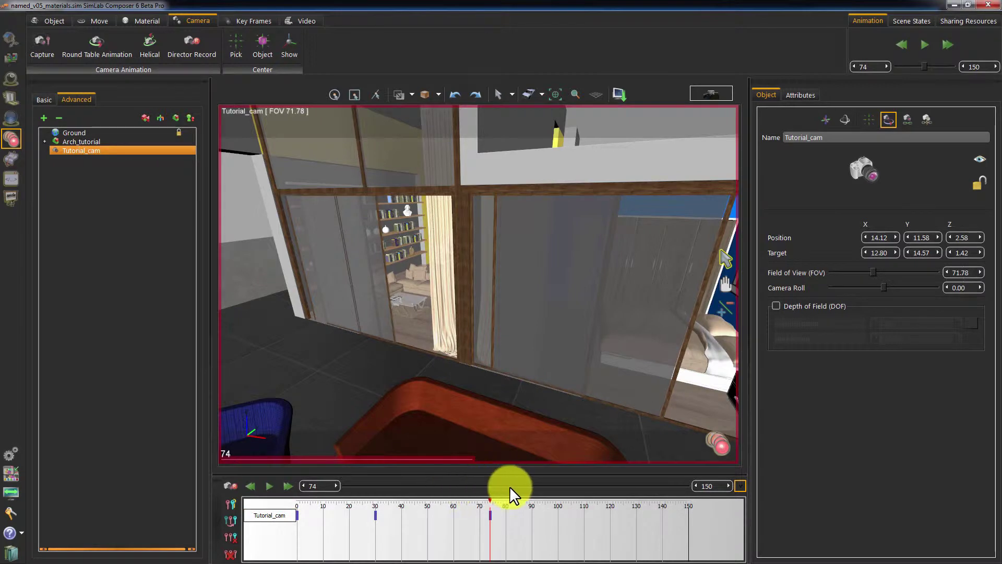
# Scrub back and forth through the camera keyframes to preview the motion, ending at frame 0.
pyautogui.click(489, 487)
pyautogui.moveTo(414, 490); pyautogui.dragTo(475, 492)
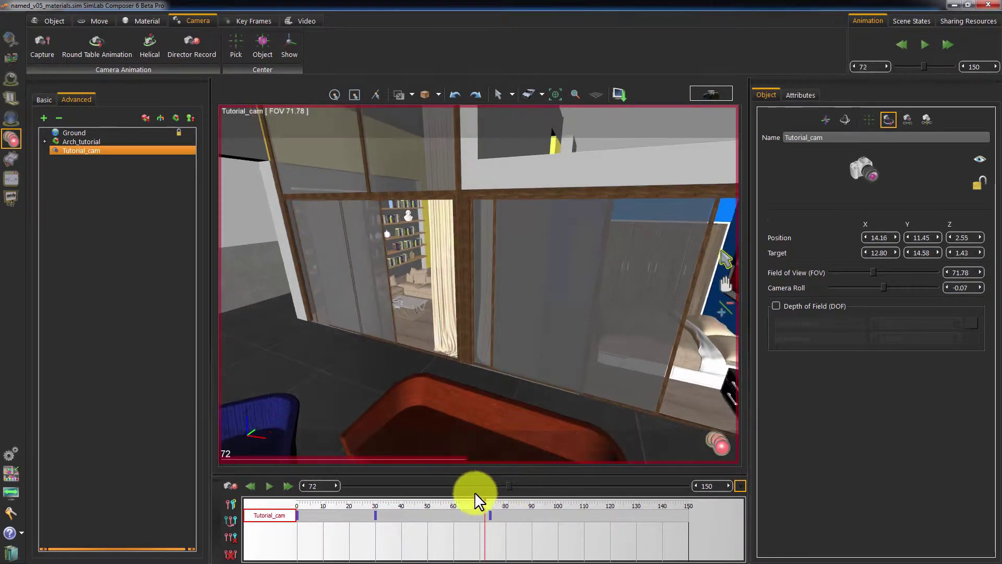
pyautogui.click(386, 510)
pyautogui.click(348, 510)
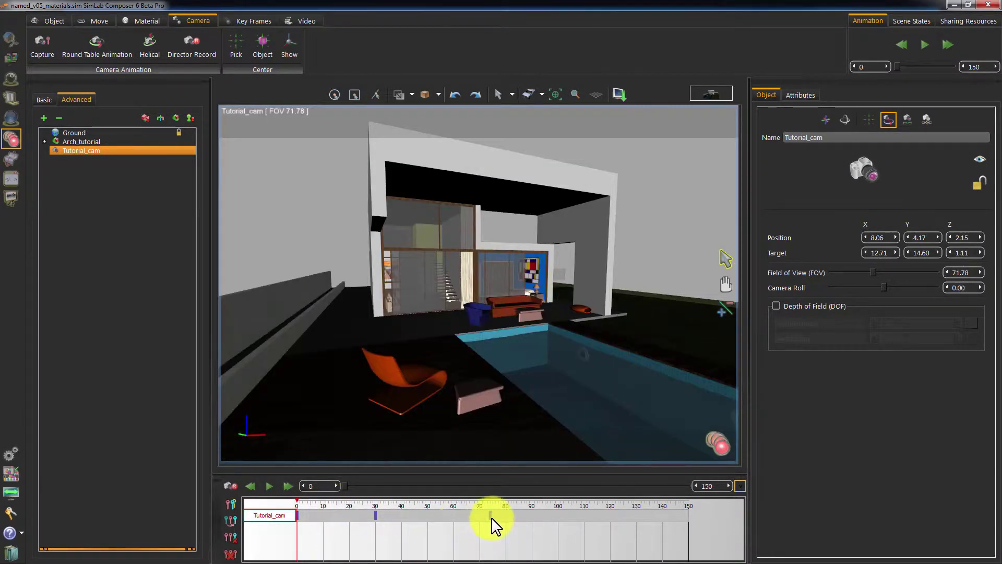
# Shift the middle keyframe to about frame 17 and the last one to about frame 84, and play the animation.
pyautogui.click(375, 517)
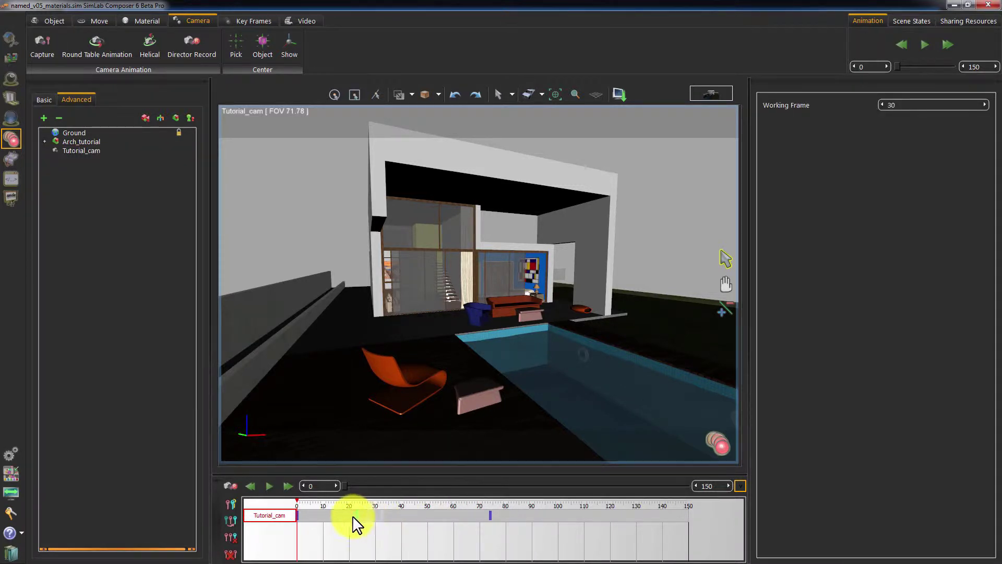
pyautogui.moveTo(353, 522); pyautogui.dragTo(342, 517)
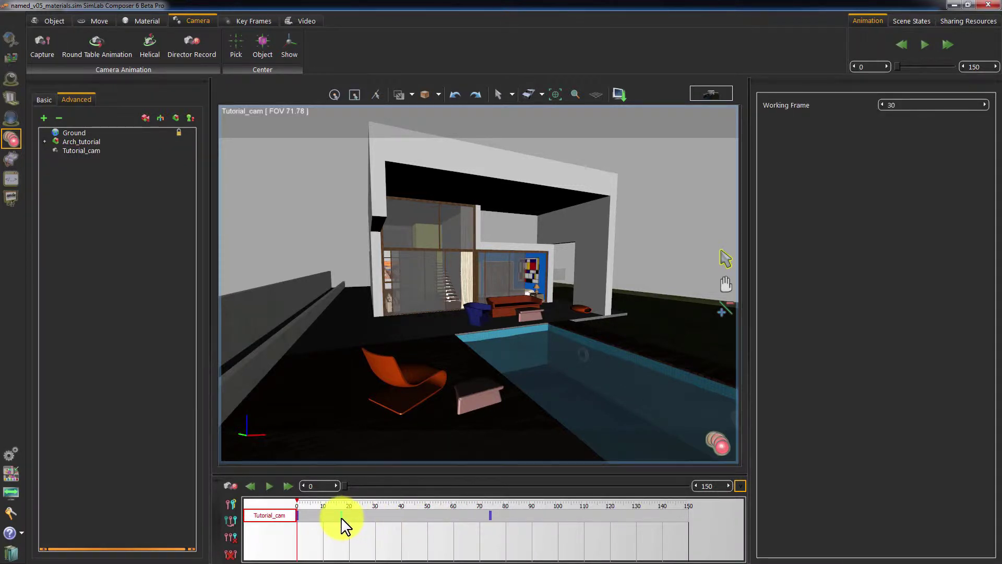
pyautogui.click(490, 514)
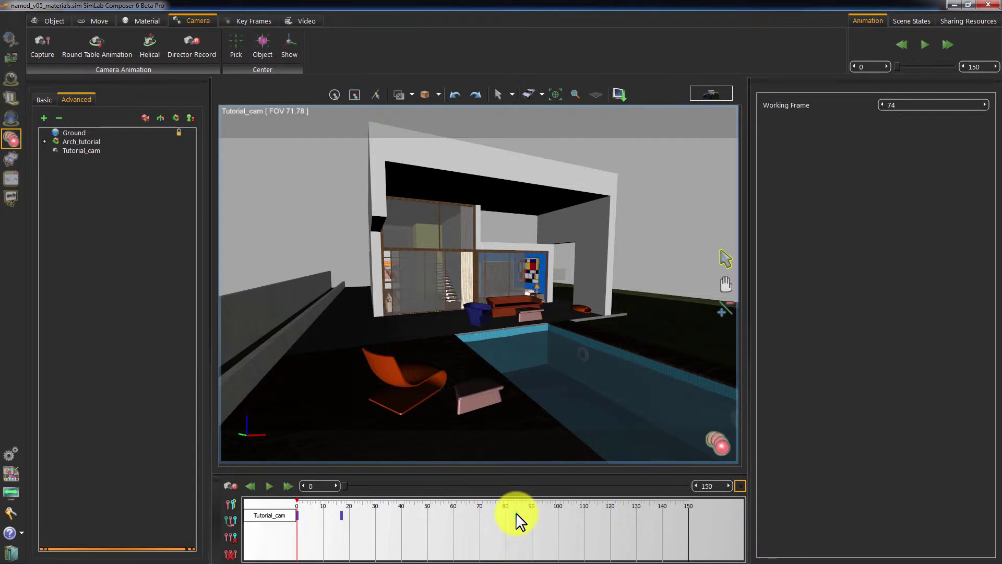
pyautogui.click(516, 517)
pyautogui.click(266, 486)
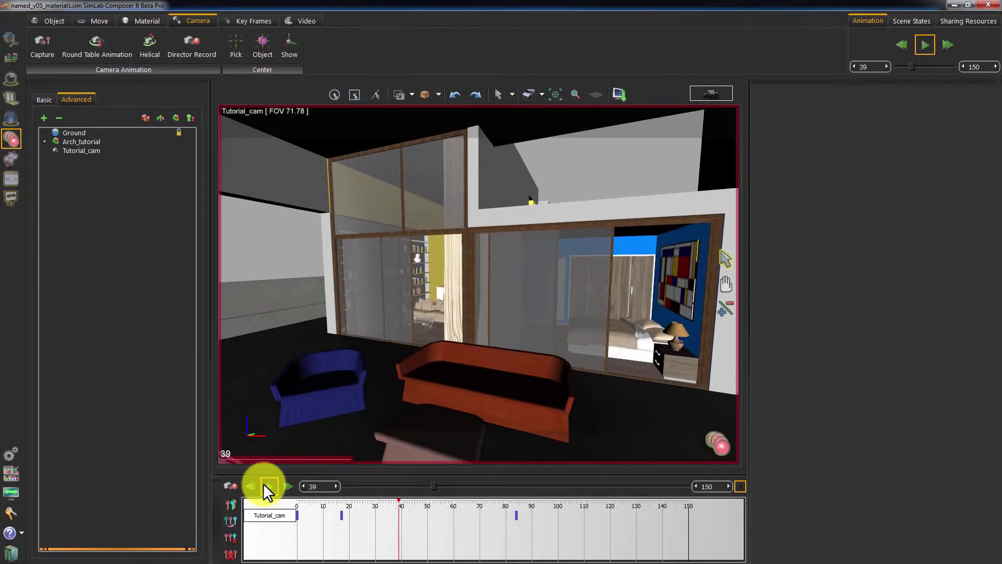
pyautogui.click(263, 485)
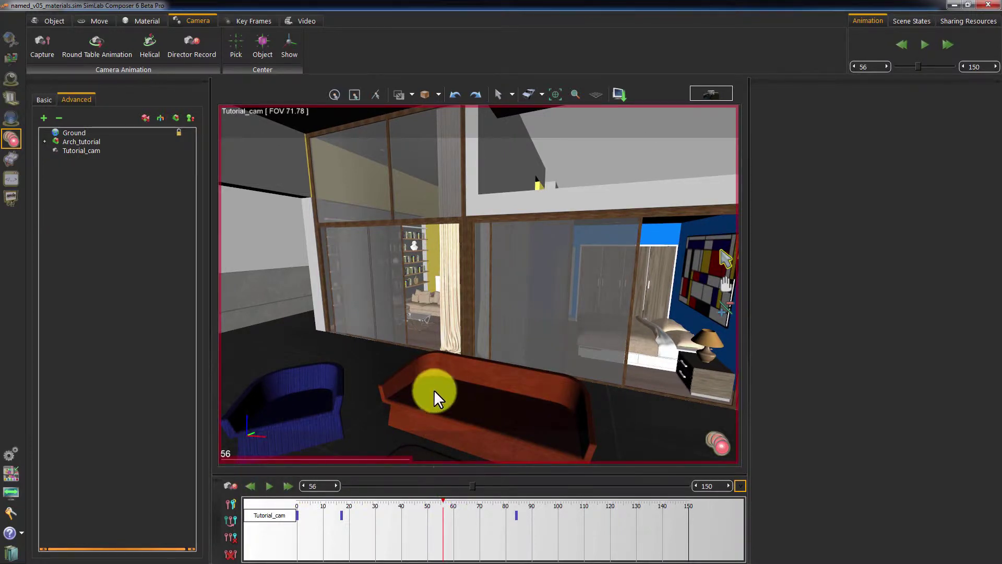
# Pull the view back from the house and delete all animations in the scene.
pyautogui.scroll(-5, 422, 275)
pyautogui.moveTo(402, 310); pyautogui.dragTo(413, 460)
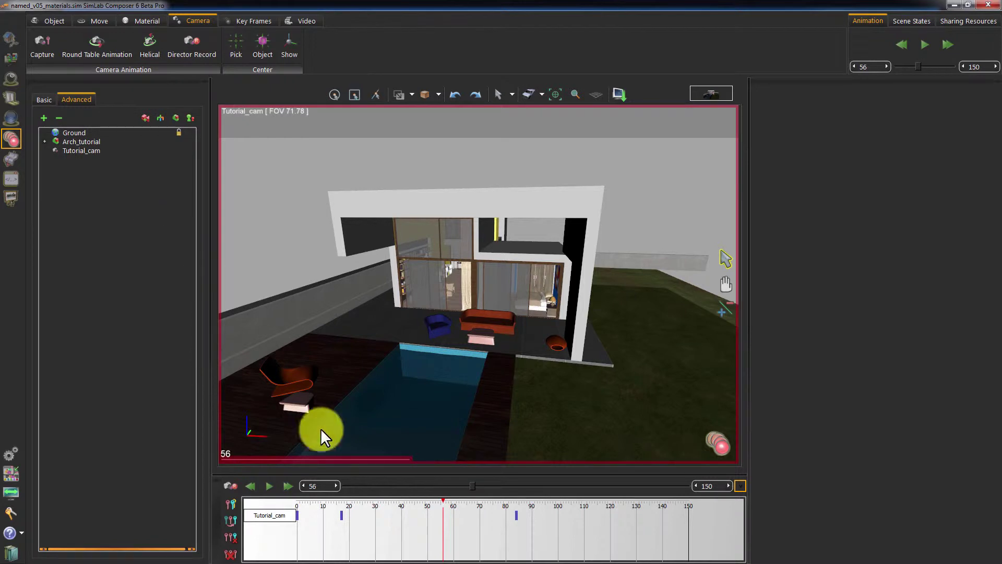
pyautogui.click(270, 516)
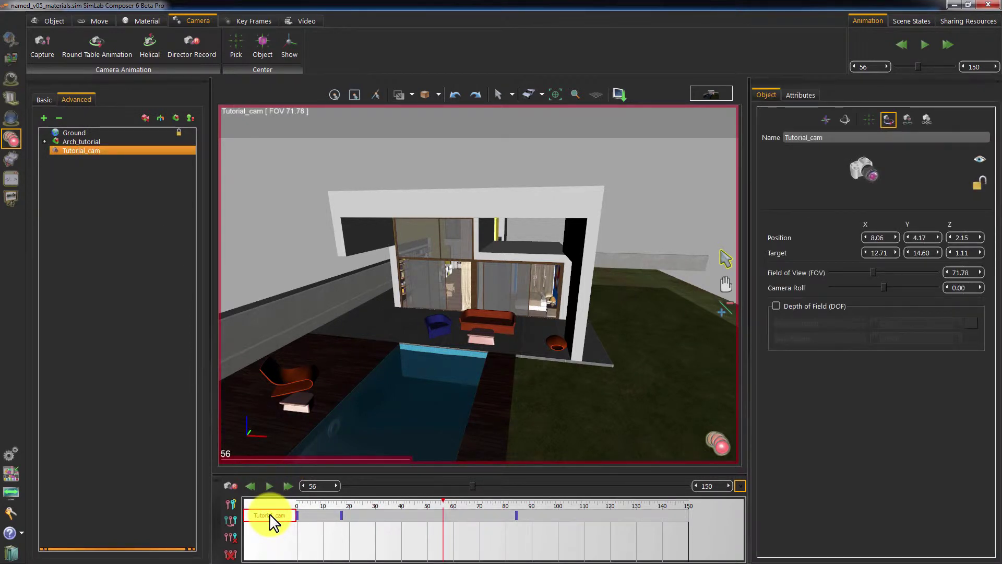
pyautogui.click(231, 553)
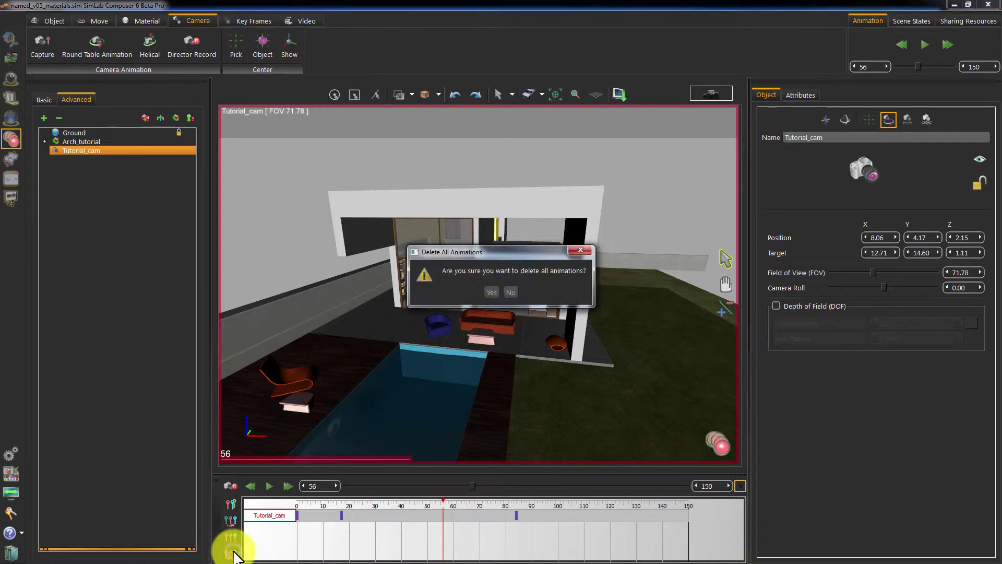
pyautogui.click(490, 291)
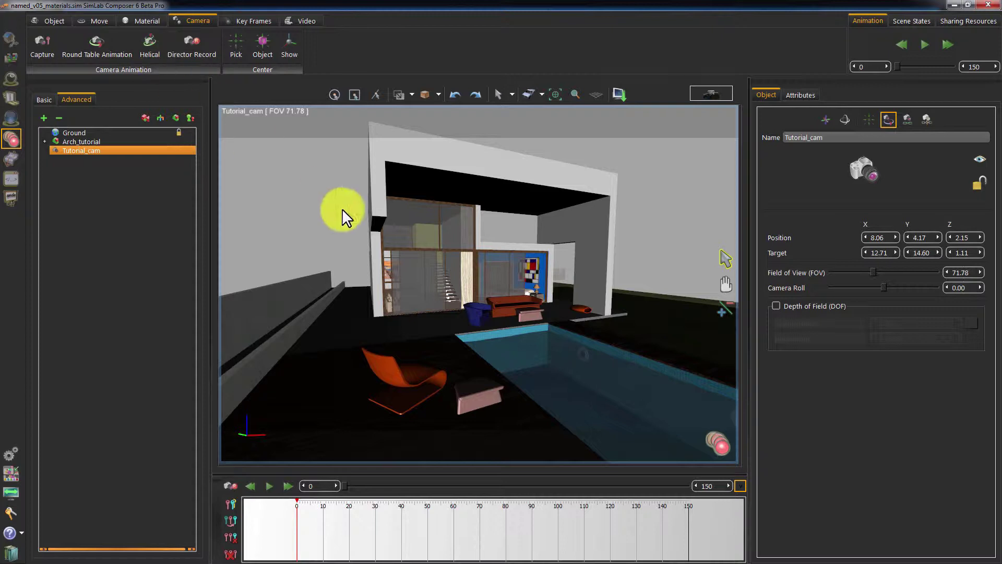
# Raise the camera to a wider view of the house, apply a Round Table camera animation and preview its playback.
pyautogui.moveTo(440, 294); pyautogui.dragTo(463, 317)
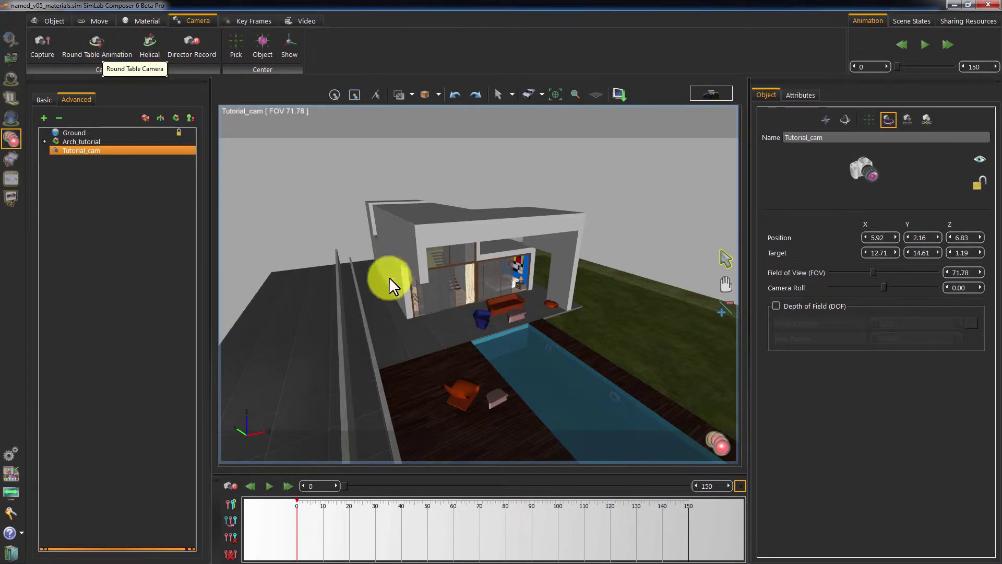
pyautogui.moveTo(390, 277); pyautogui.dragTo(410, 272)
pyautogui.click(92, 46)
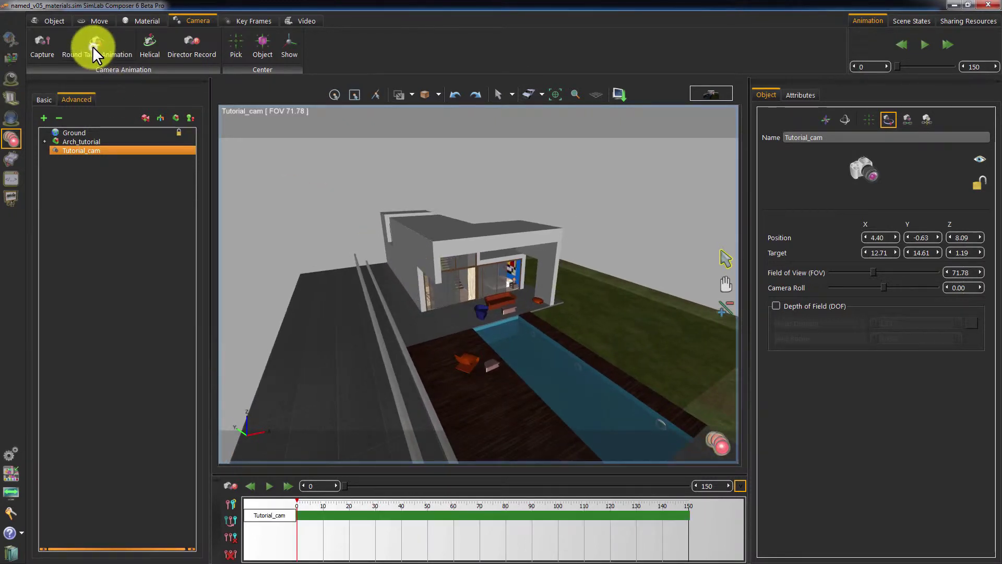
pyautogui.click(265, 484)
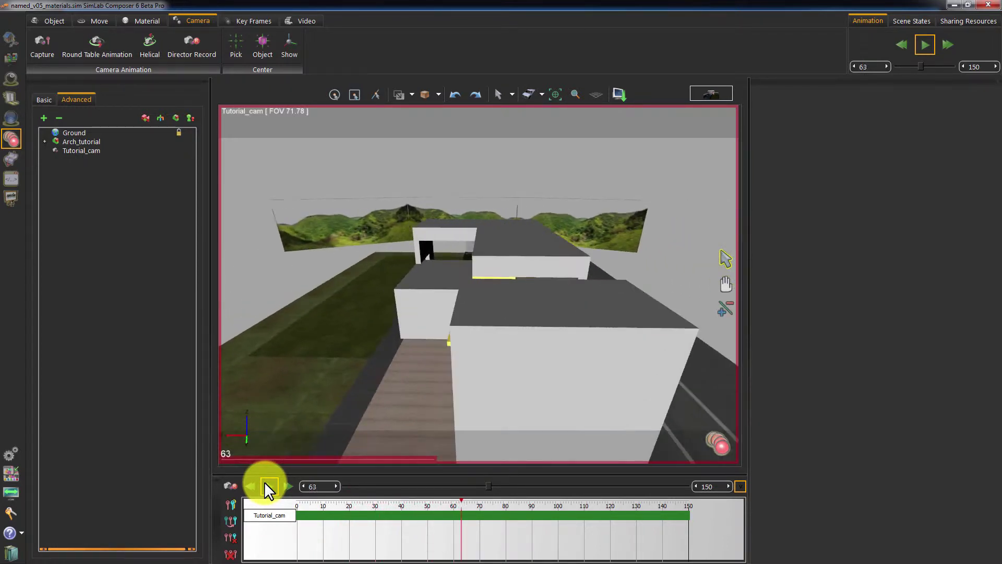
pyautogui.click(266, 485)
# Delete the Round Table animation track of Tutorial_cam.
pyautogui.click(275, 515)
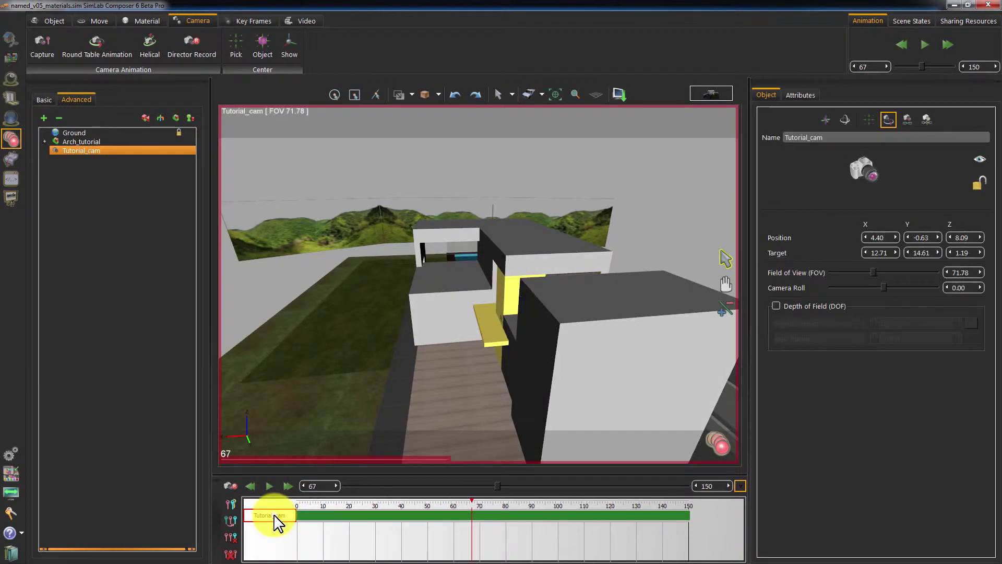
pyautogui.press('Delete')
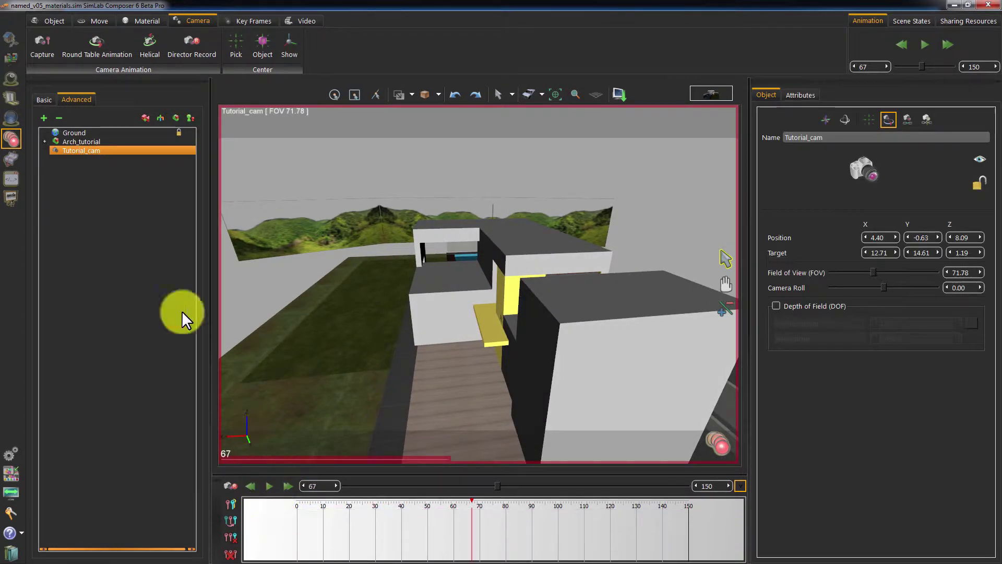
# Orbit to a high view over the pool and lawn, apply a Helical animation to Tutorial_cam and play it from frame 0.
pyautogui.moveTo(265, 182); pyautogui.dragTo(497, 367)
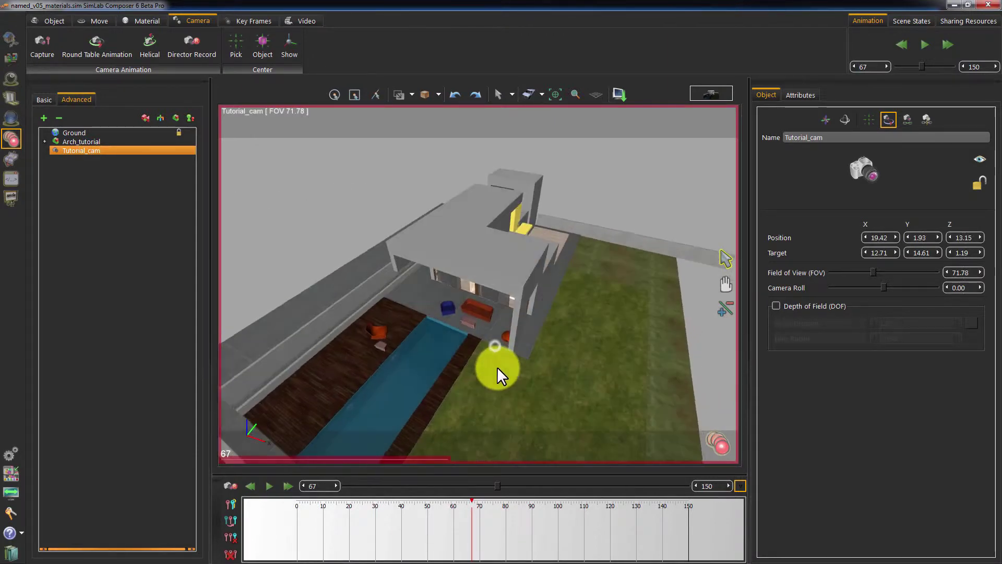
pyautogui.click(148, 46)
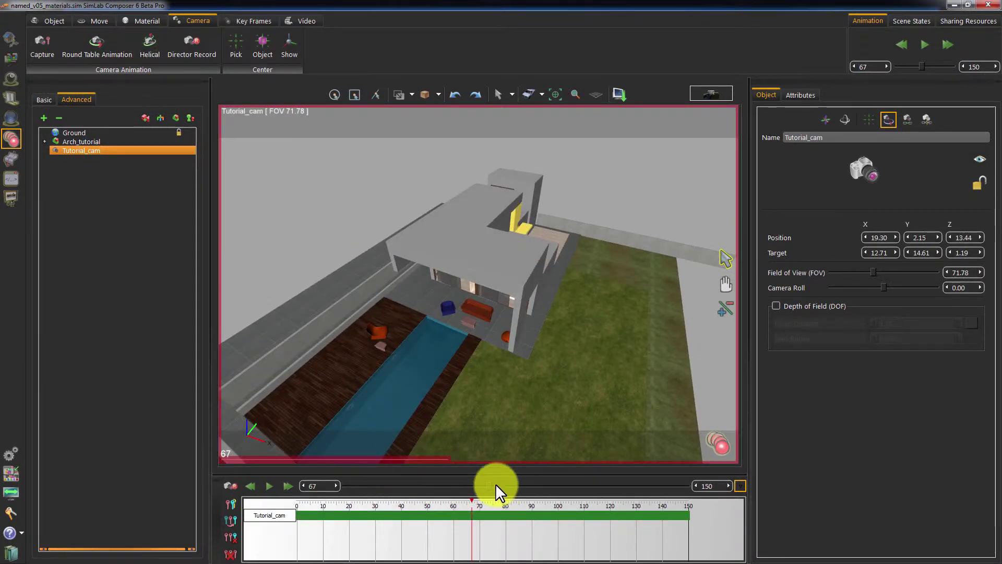
pyautogui.moveTo(496, 484); pyautogui.dragTo(246, 491)
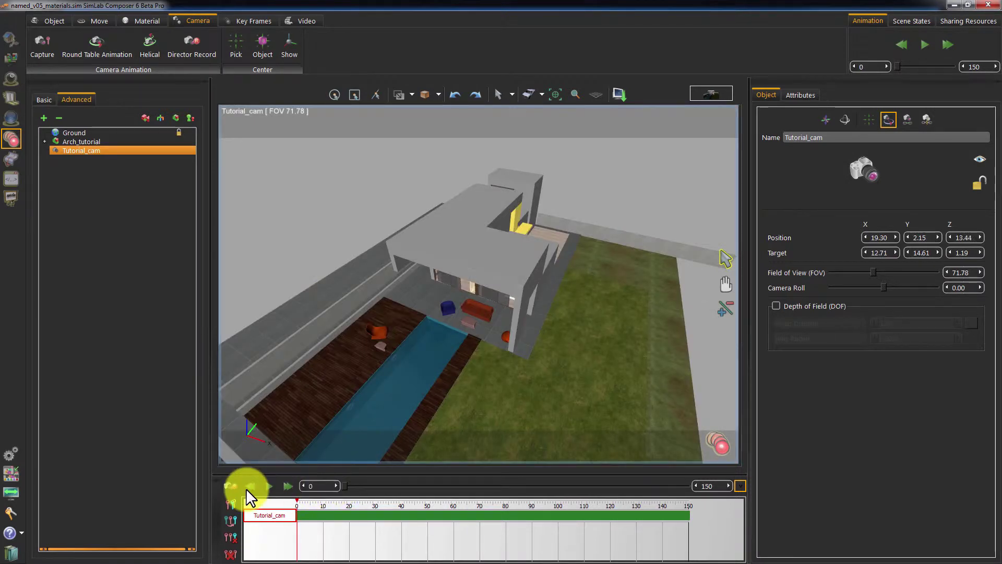
pyautogui.click(271, 486)
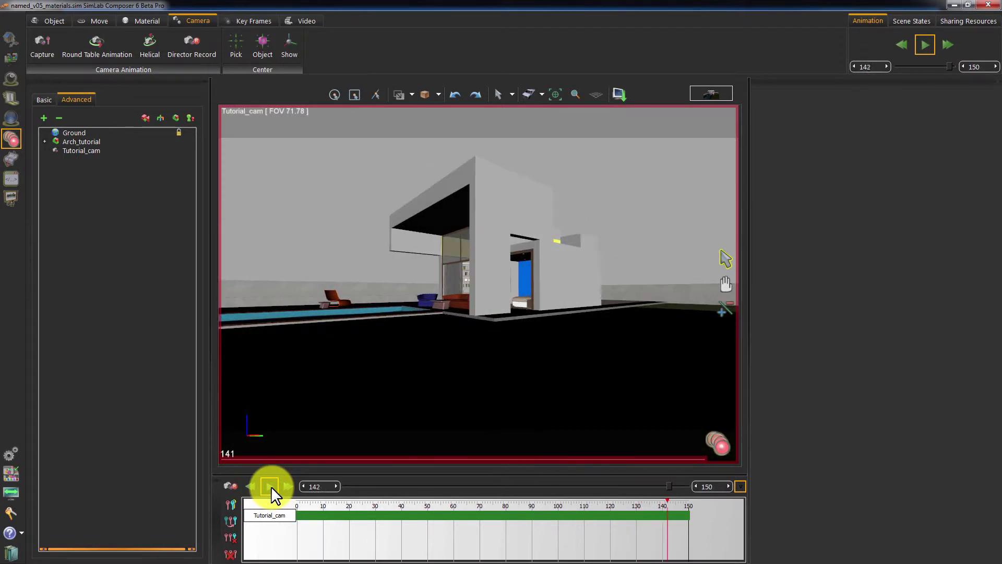
pyautogui.click(271, 486)
pyautogui.click(274, 517)
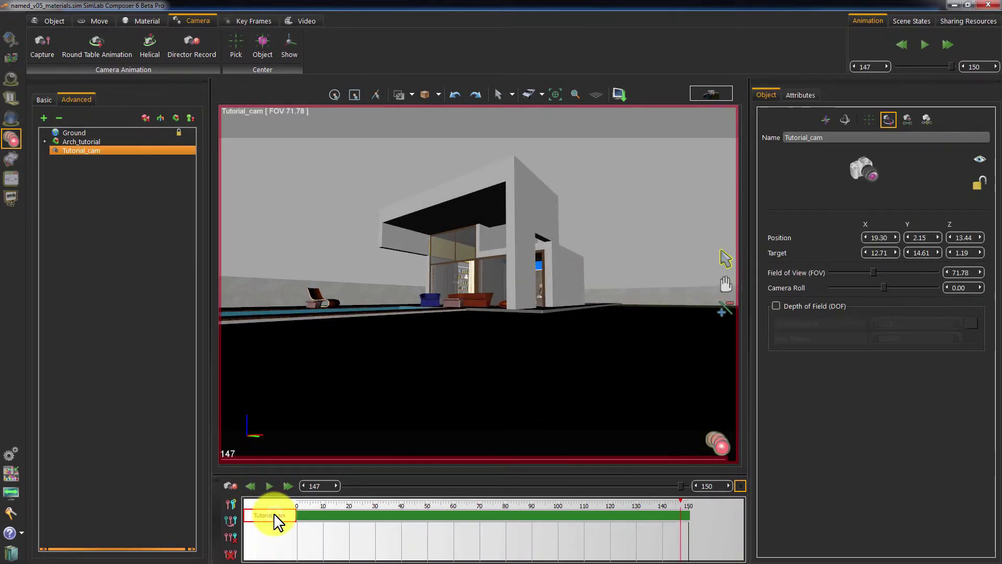
# Delete the Helical animation track of Tutorial_cam and return the timeline to frame 0.
pyautogui.click(231, 537)
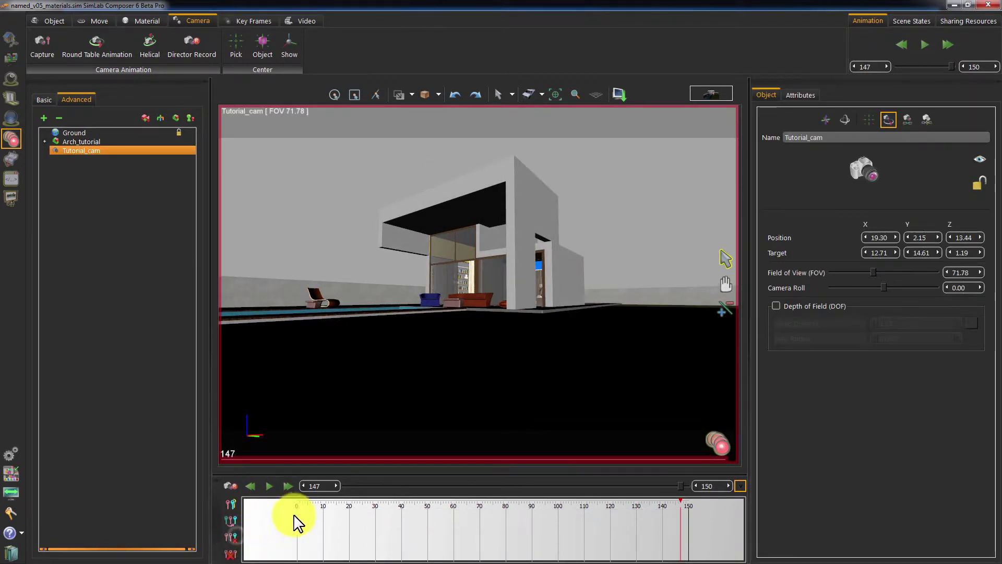
pyautogui.moveTo(678, 486); pyautogui.dragTo(321, 490)
# From a low view across the pool, record a Director camera animation moving up to the house's glass facade, stopping at about frame 95.
pyautogui.moveTo(358, 325); pyautogui.dragTo(483, 329)
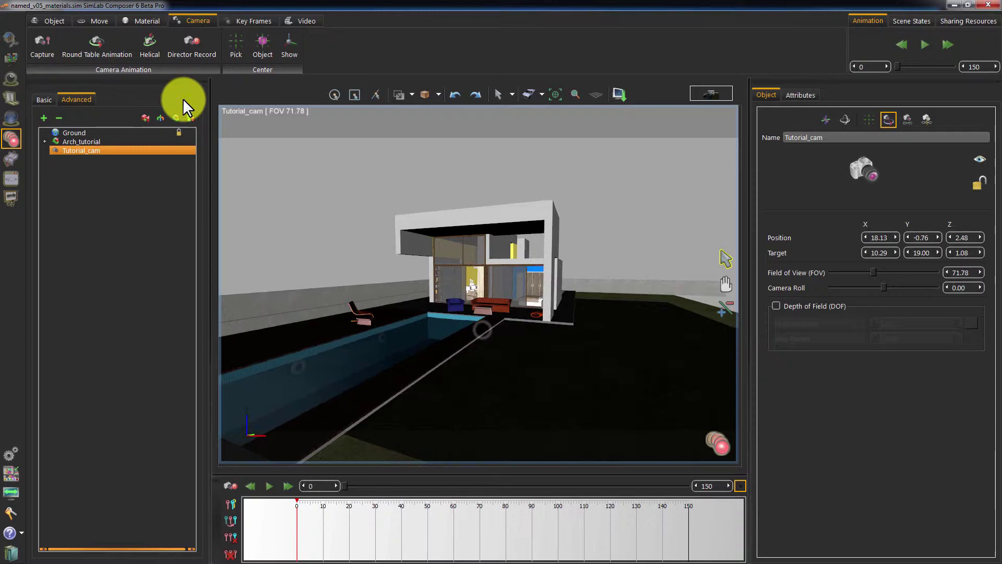
pyautogui.click(188, 52)
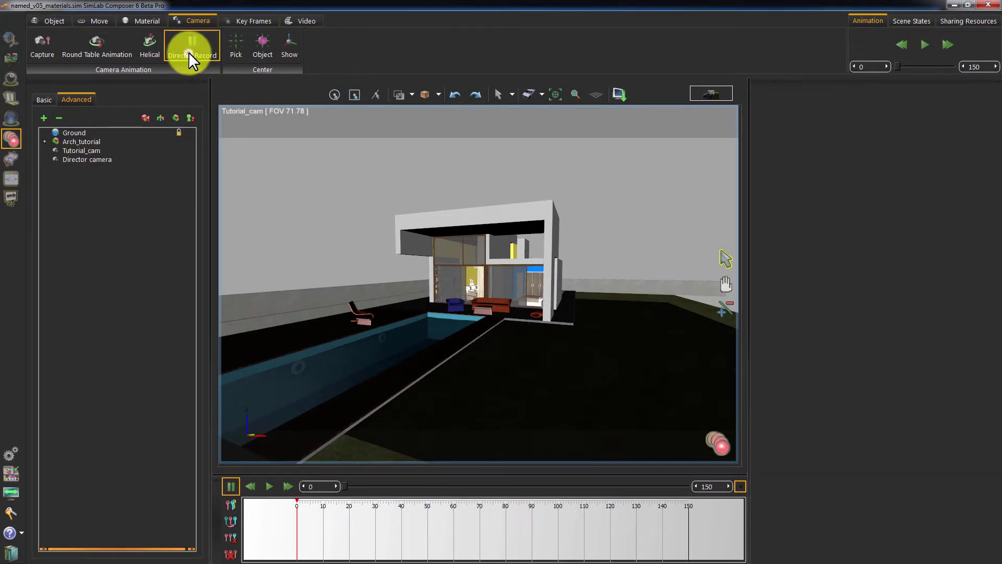
pyautogui.moveTo(425, 275); pyautogui.dragTo(522, 336)
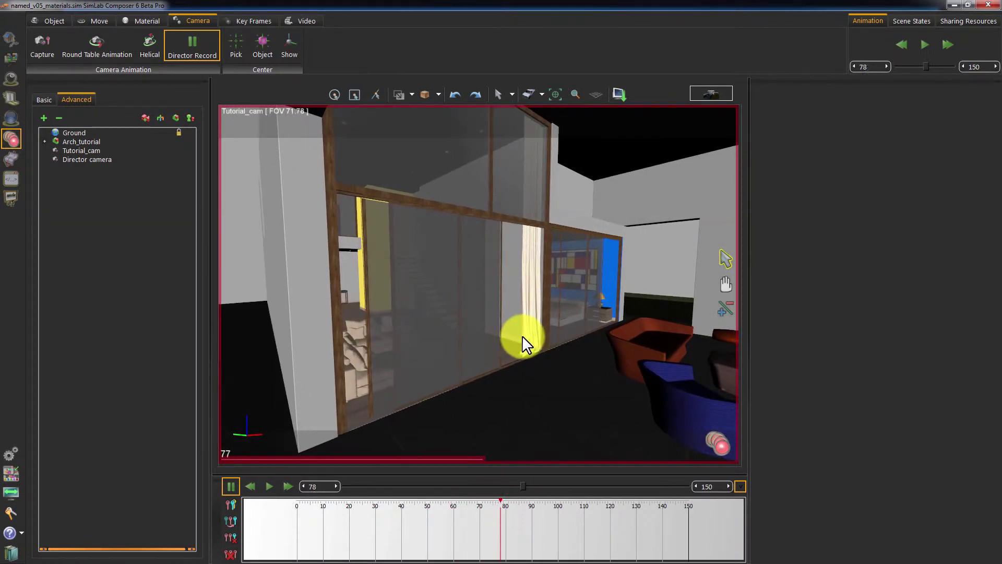
pyautogui.click(192, 43)
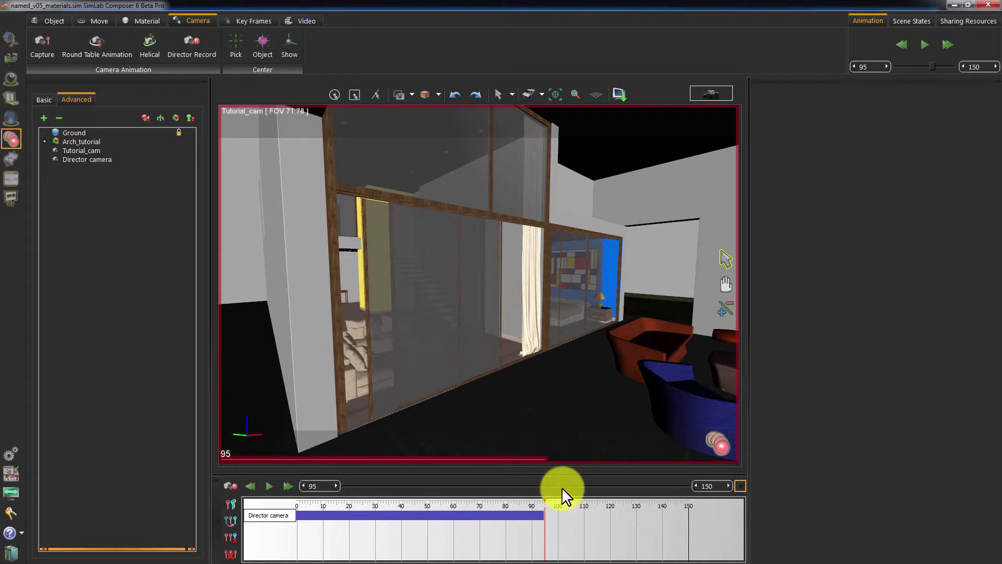
# Play the recorded Director camera animation from frame 0 while still viewing through Tutorial_cam.
pyautogui.moveTo(562, 487); pyautogui.dragTo(332, 491)
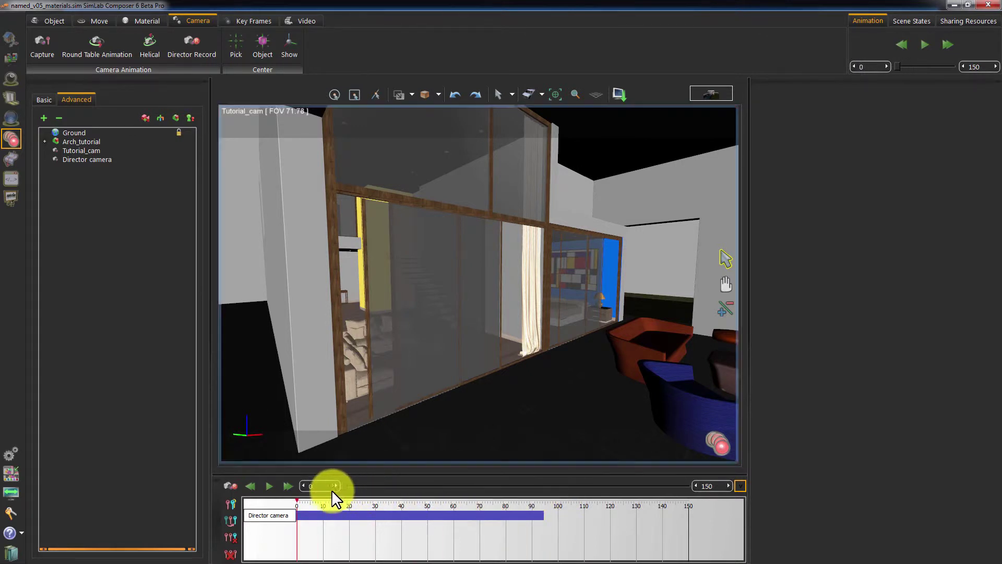
pyautogui.click(269, 487)
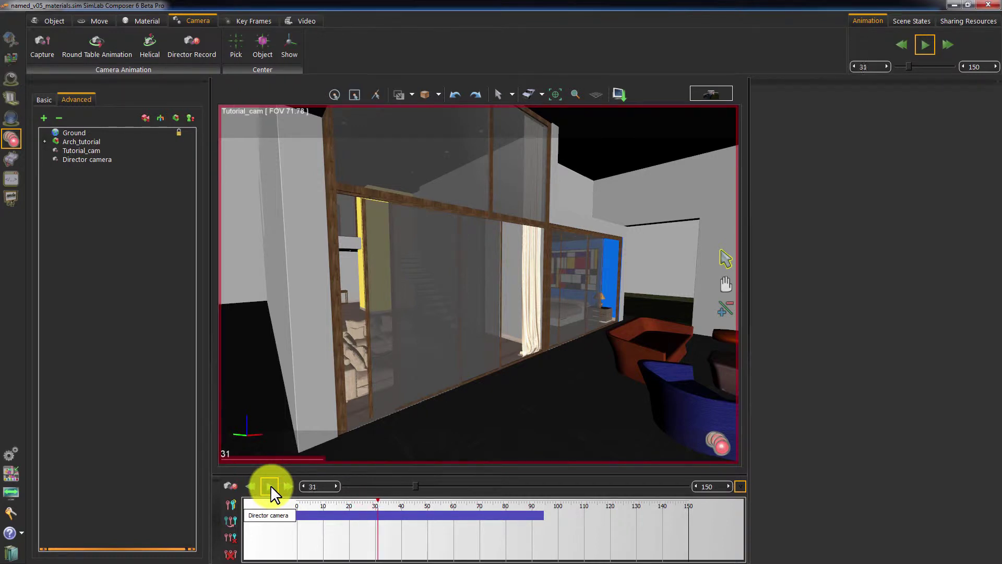
pyautogui.click(270, 485)
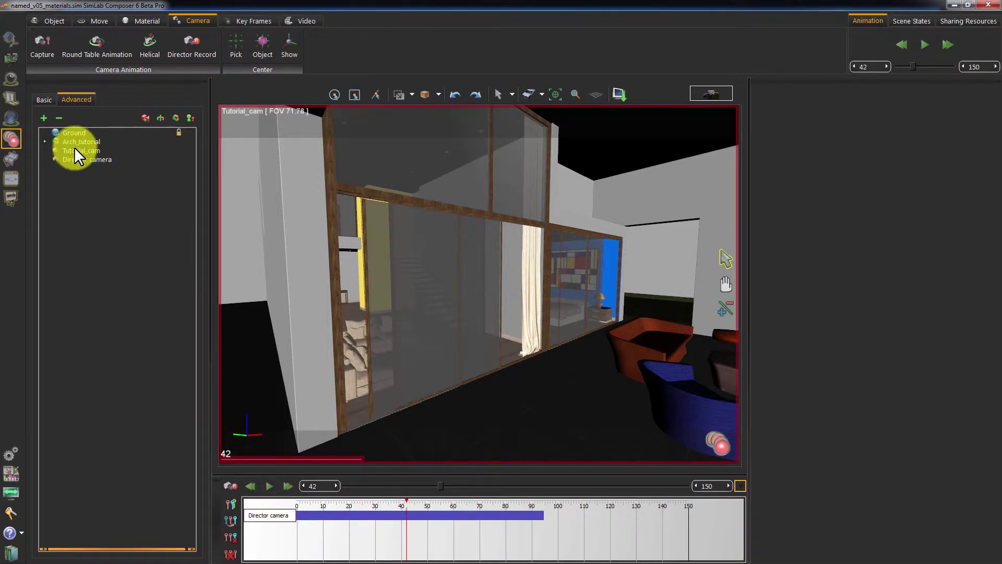
# Make Director camera the active view and play its recorded animation from frame 0.
pyautogui.click(96, 160)
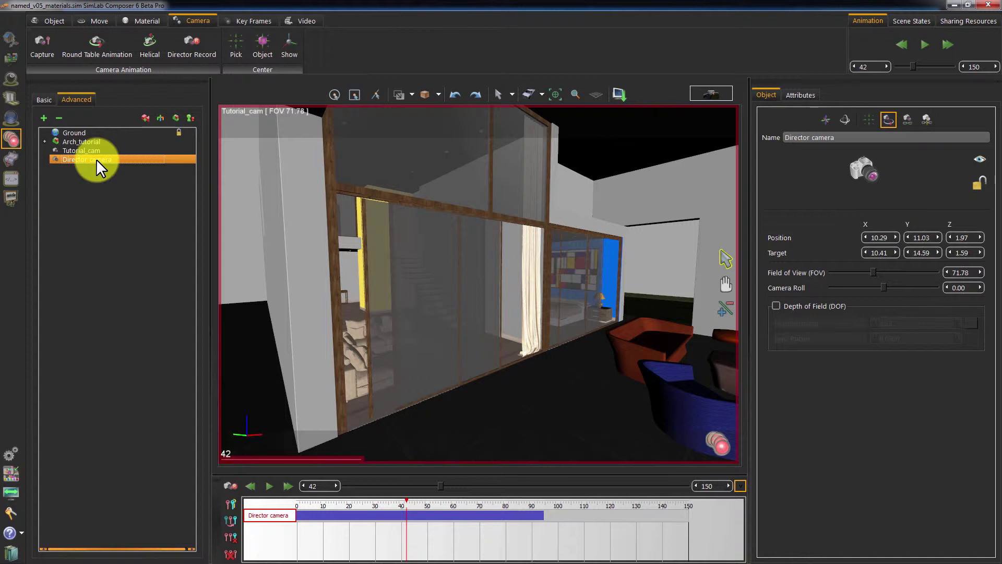
pyautogui.moveTo(96, 159); pyautogui.dragTo(391, 217)
pyautogui.moveTo(440, 484); pyautogui.dragTo(337, 492)
pyautogui.click(267, 486)
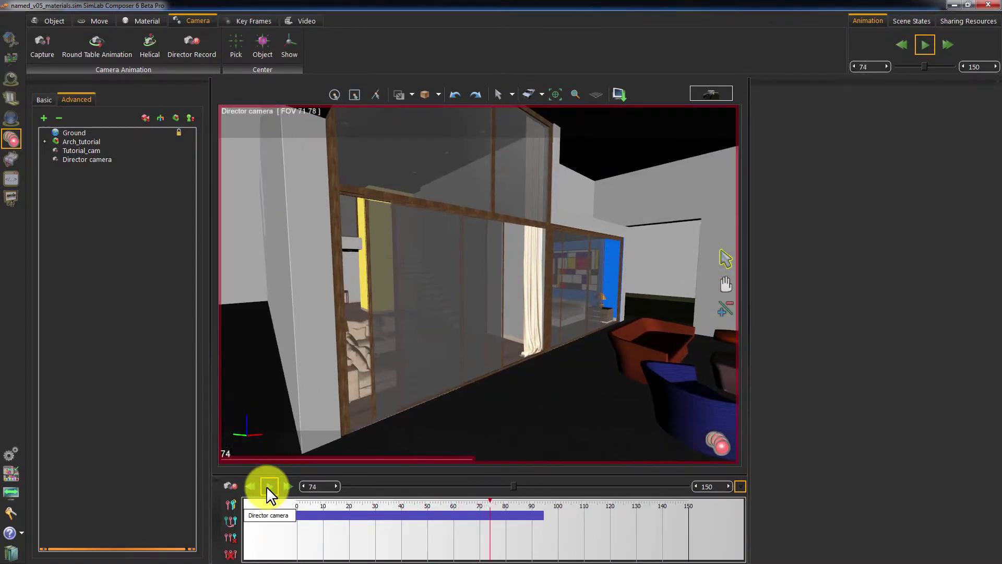
pyautogui.click(267, 487)
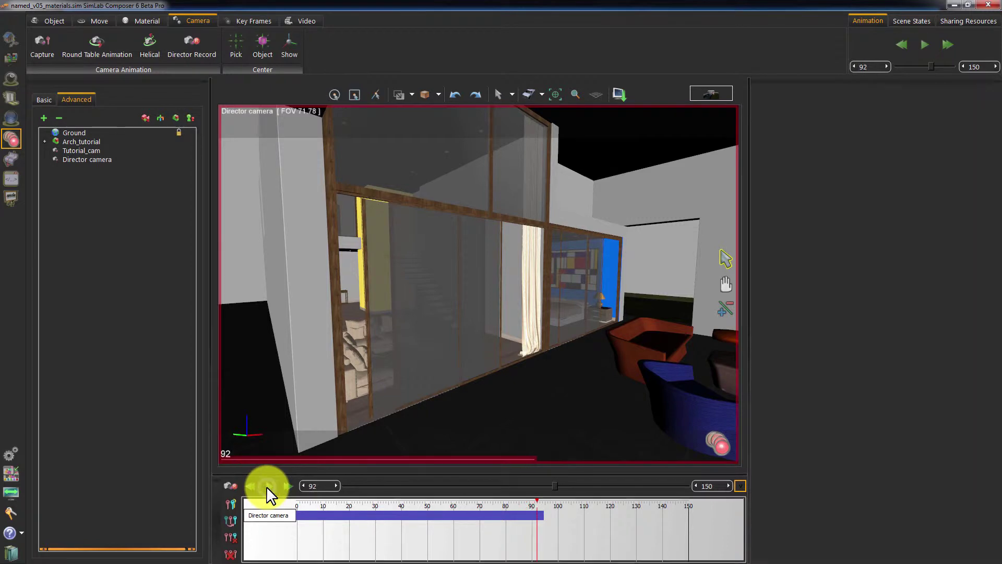
# Pull the view back above the pool and delete the Director camera animation track.
pyautogui.moveTo(544, 369); pyautogui.dragTo(368, 298)
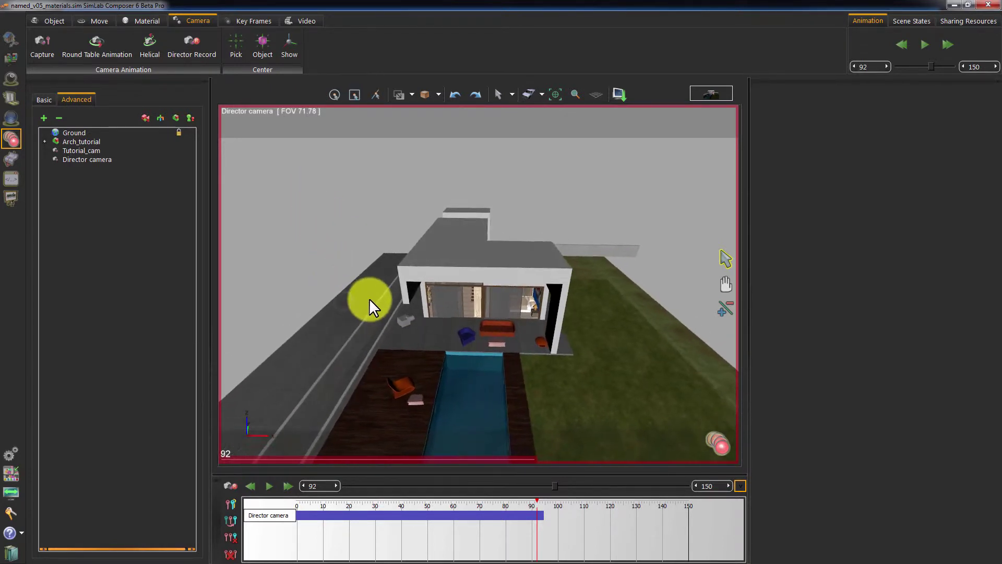
pyautogui.click(283, 517)
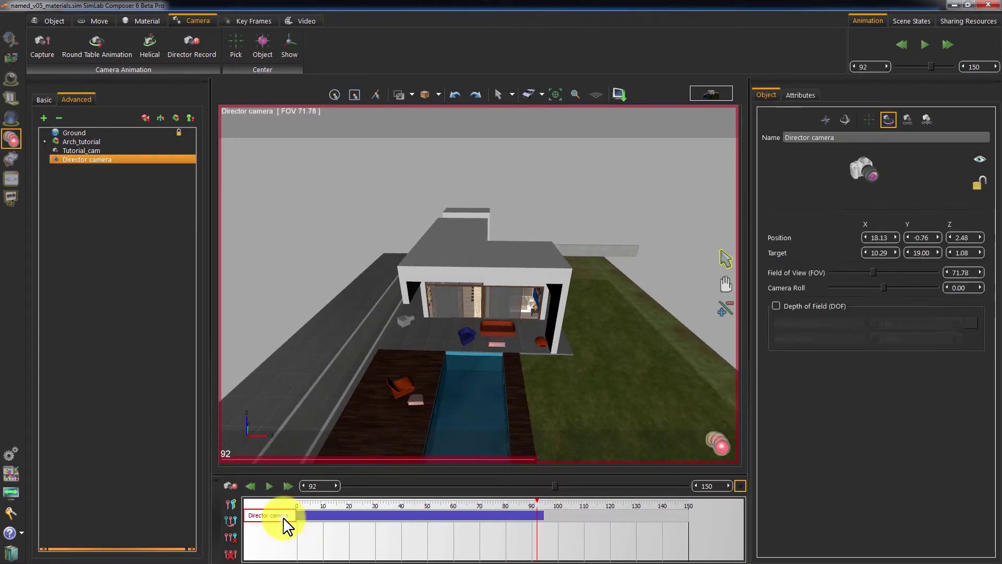
pyautogui.click(371, 309)
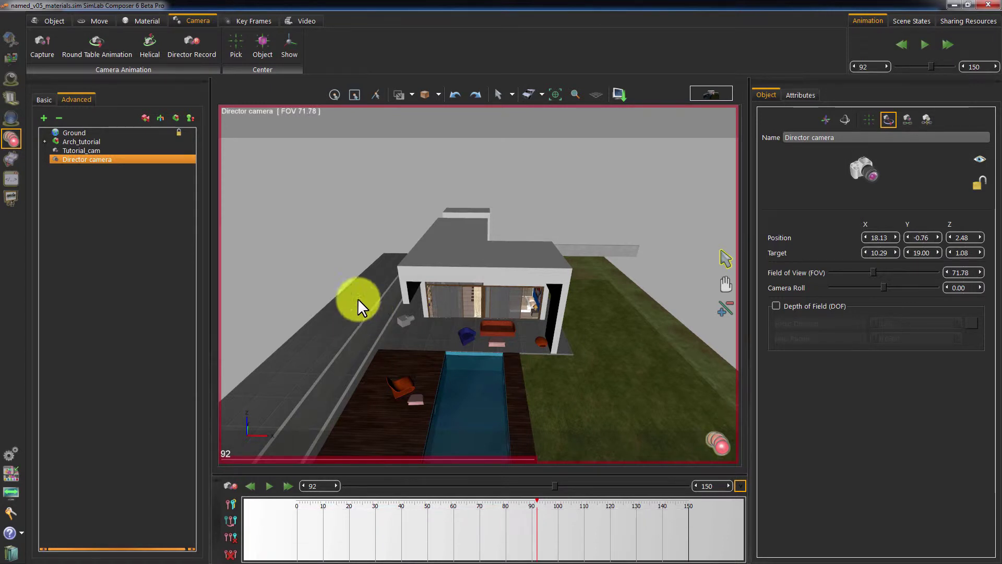
# Pick the house's front roof corner as the camera center, show the center axes and orbit around it.
pyautogui.click(234, 56)
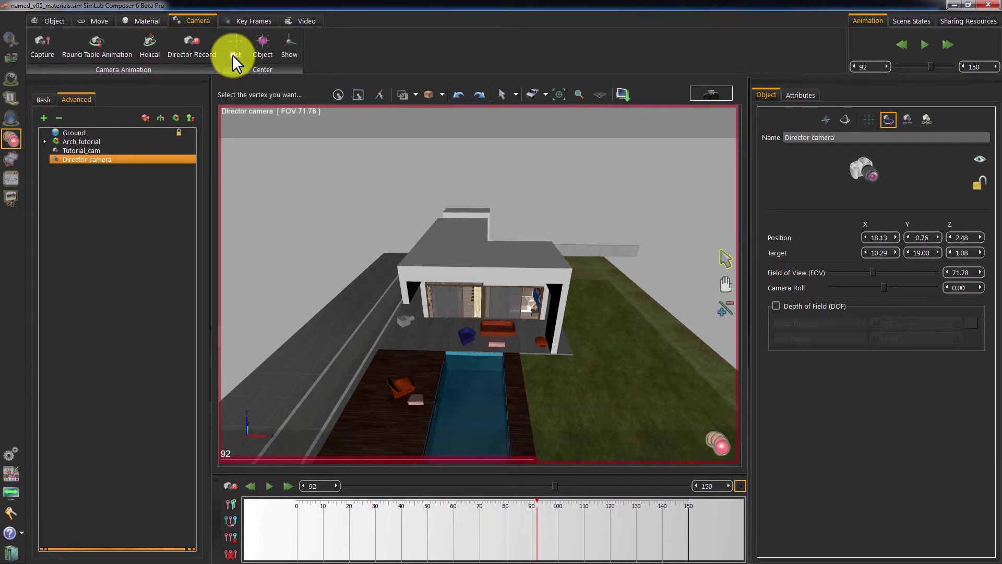
pyautogui.click(571, 267)
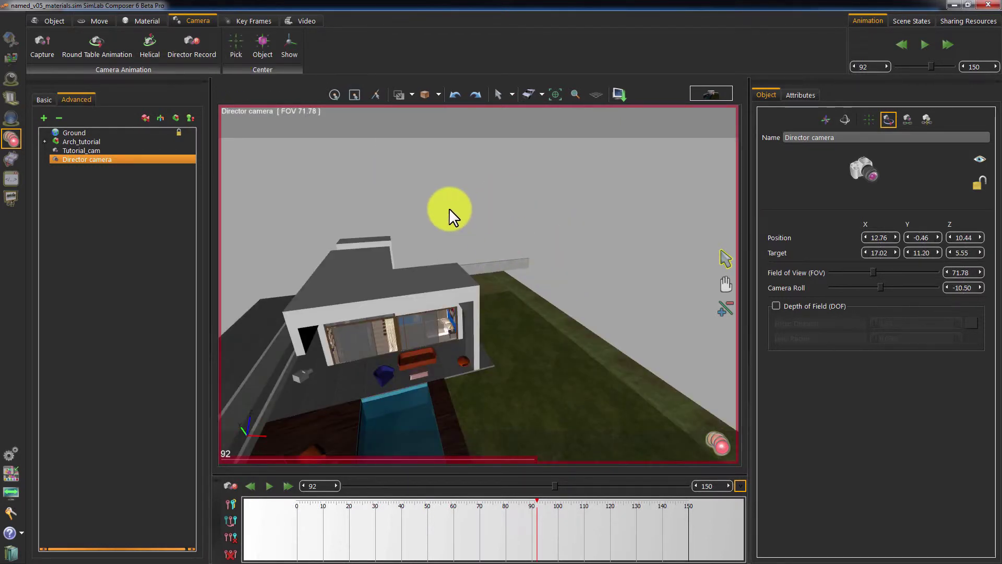
pyautogui.click(290, 48)
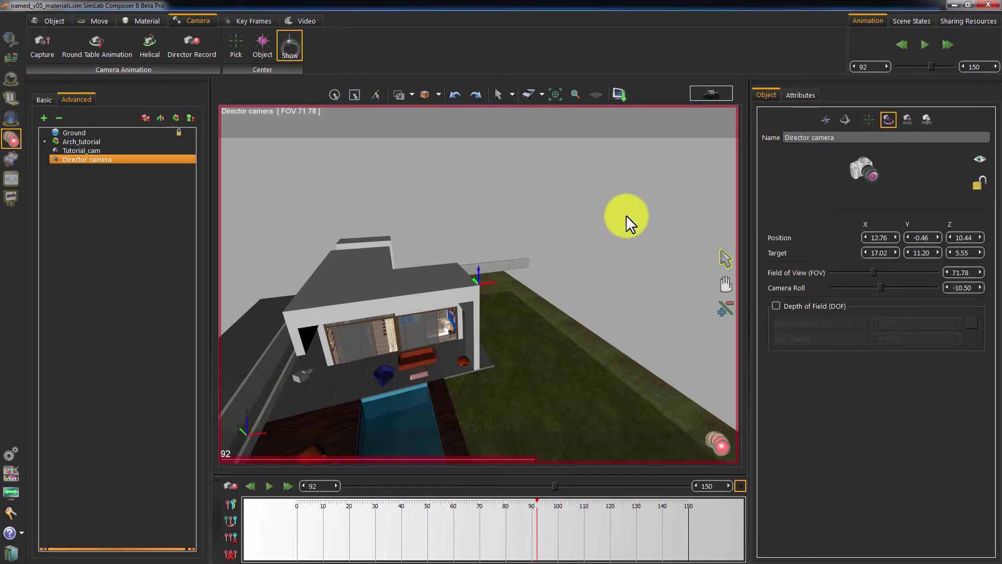
pyautogui.moveTo(626, 214); pyautogui.dragTo(253, 86)
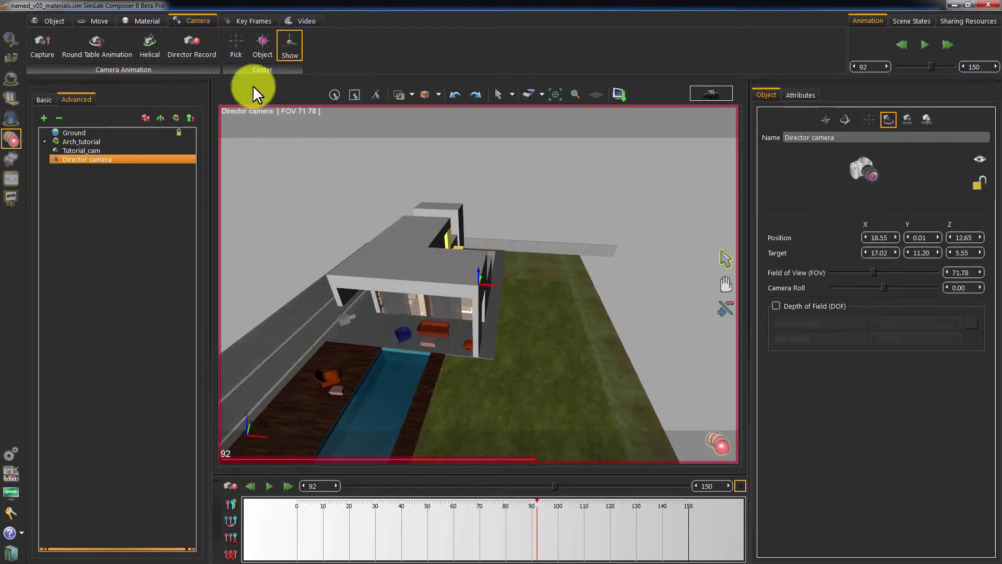
# Move the camera center to a vertex of the orange lounge chair on the wooden deck and orbit around it.
pyautogui.click(236, 45)
pyautogui.click(314, 370)
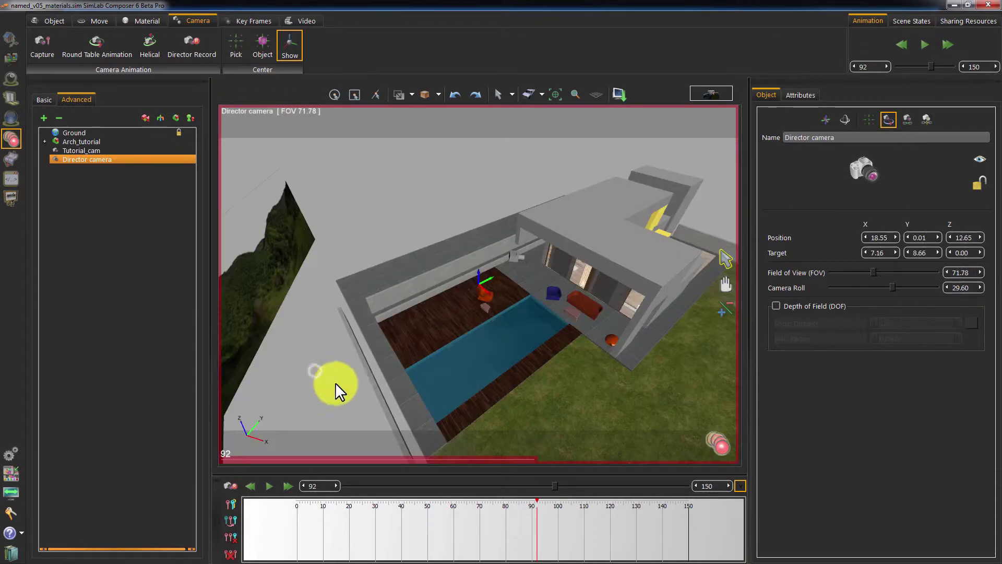
pyautogui.moveTo(335, 382); pyautogui.dragTo(514, 293)
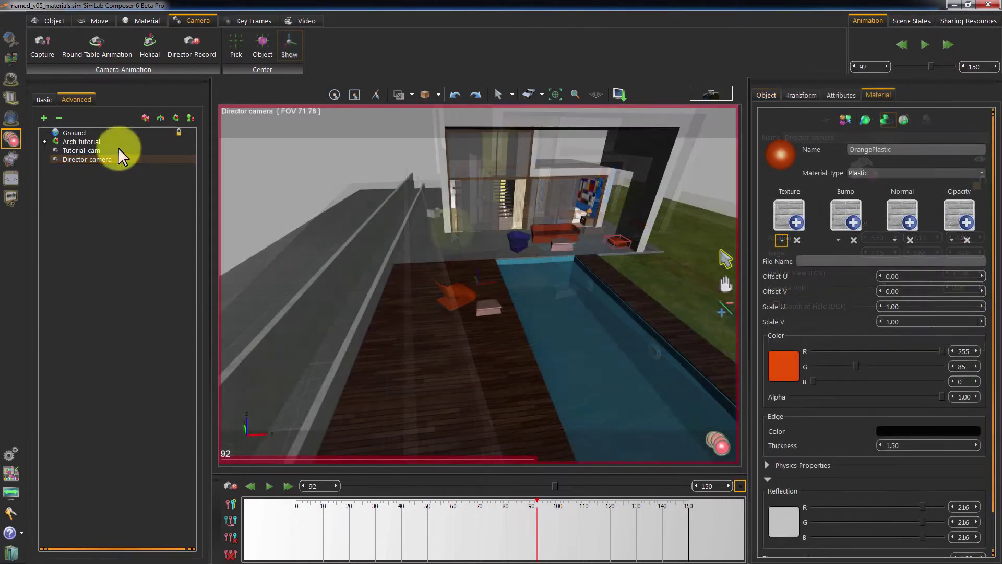
# Switch to the walkthrough tools and start a walkthrough with 1.7 m height, 0.2 m width, 1.40 m/s movement speed and a new camera.
pyautogui.click(17, 99)
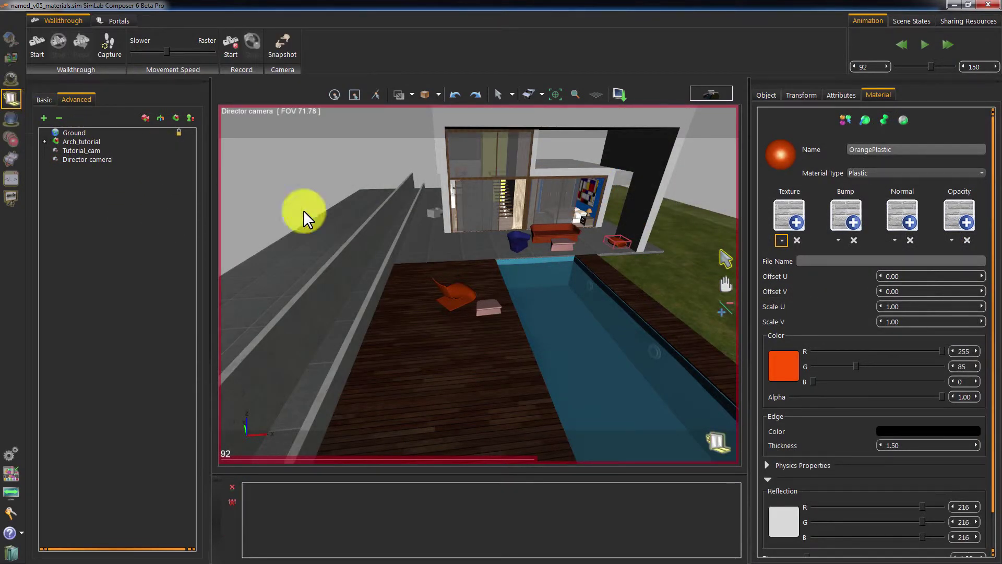
pyautogui.moveTo(587, 358); pyautogui.dragTo(243, 183)
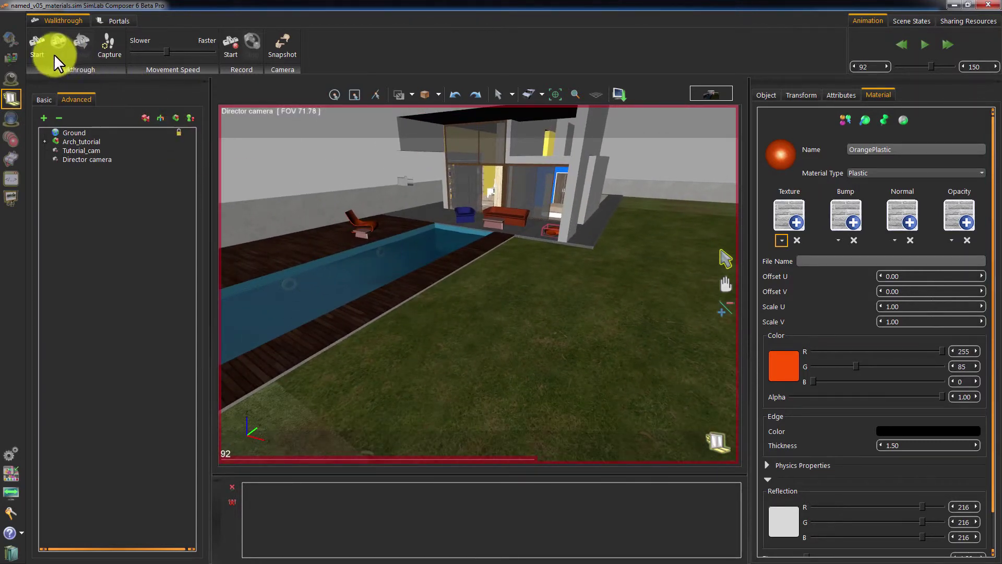
pyautogui.click(40, 47)
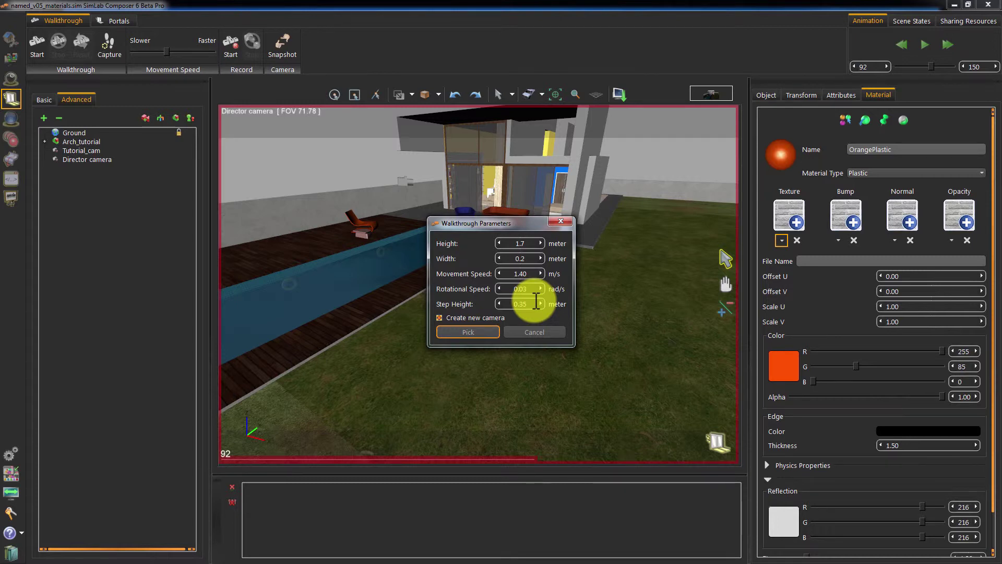
pyautogui.click(451, 330)
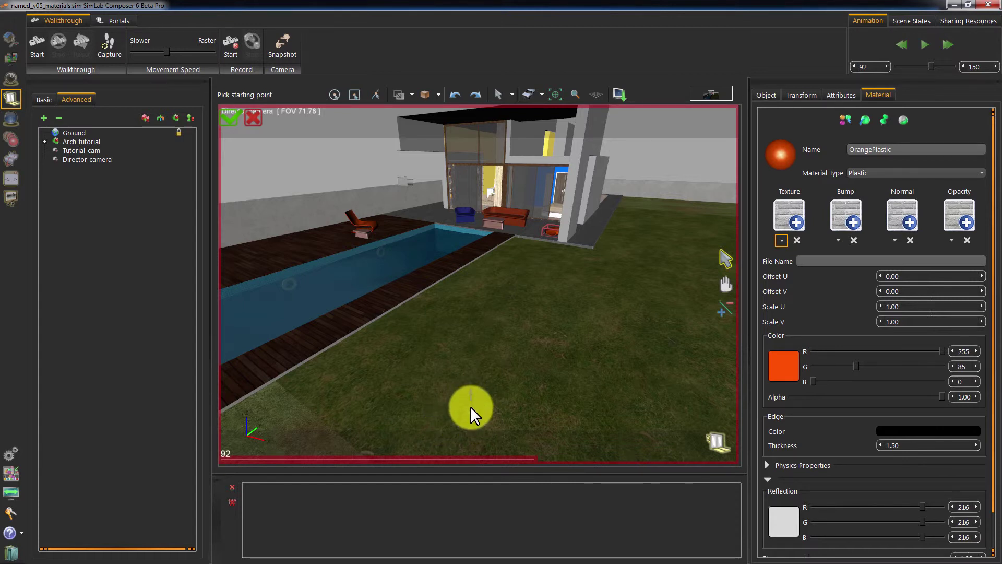
# Confirm the walkthrough starting point on the lawn beside the pool and set the facing direction to about -340.2 degrees, toward the house.
pyautogui.click(229, 116)
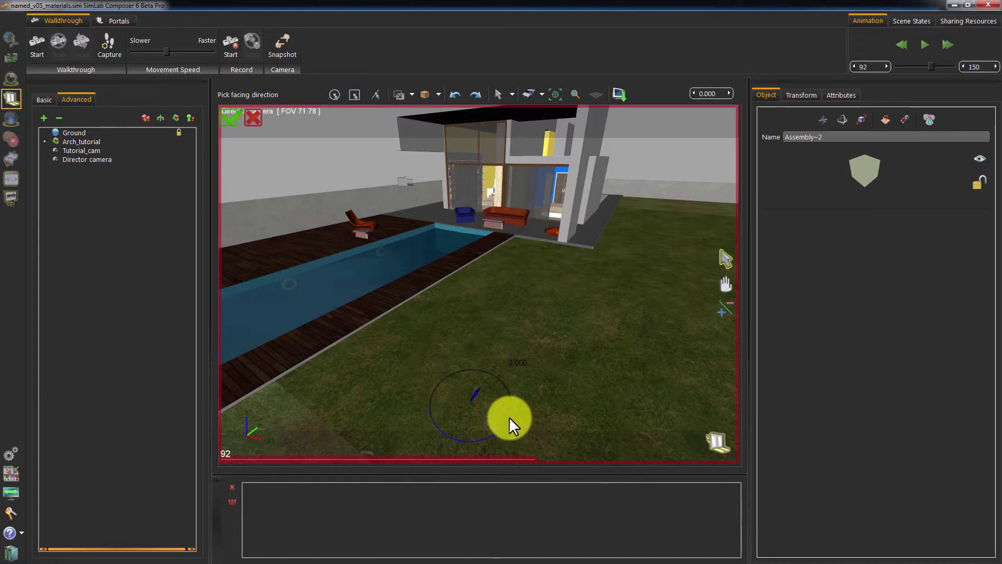
pyautogui.moveTo(508, 415); pyautogui.dragTo(419, 318)
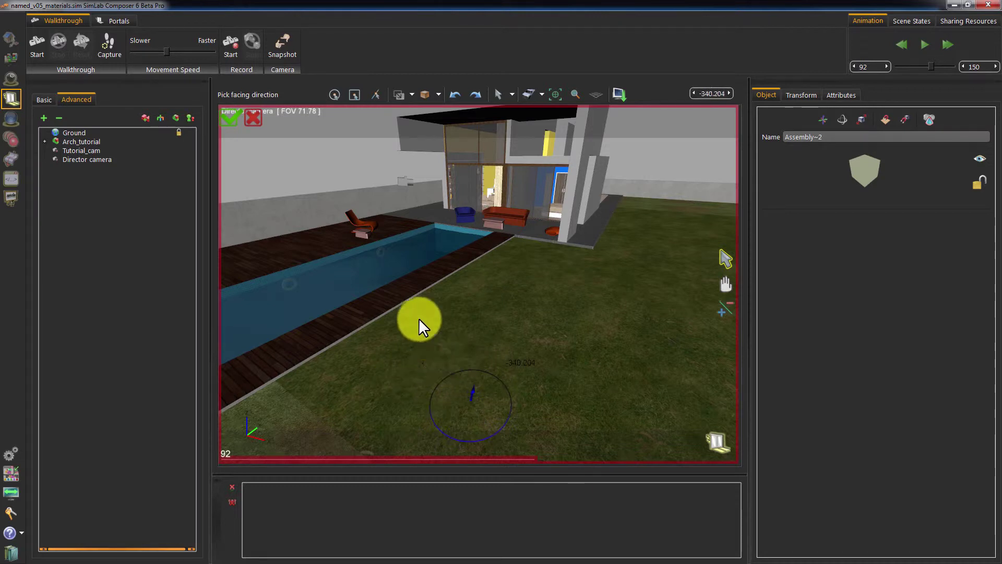
pyautogui.click(227, 117)
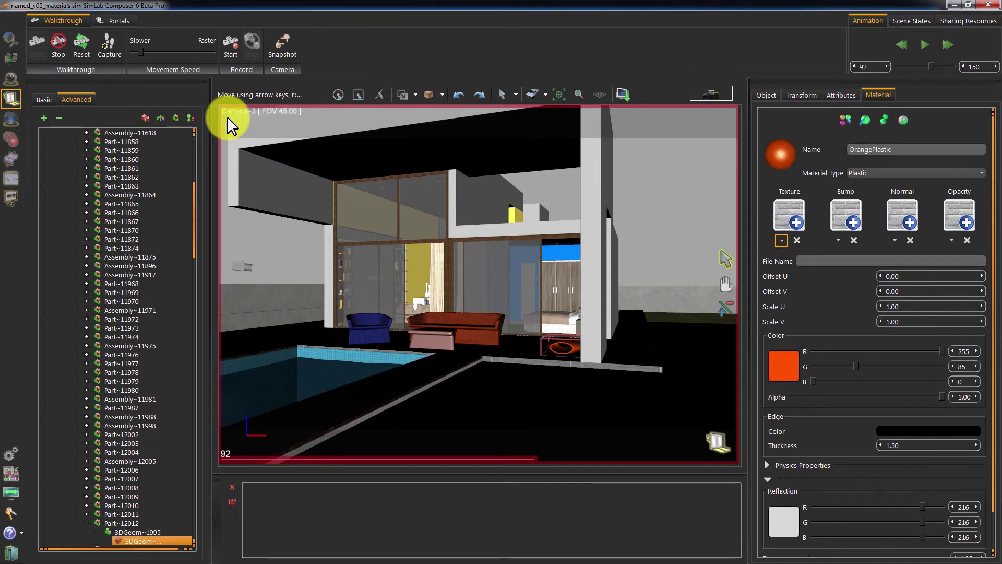
# Walk forward and backward in front of the house, turning to look across the pool and the lawn.
pyautogui.press('Up')
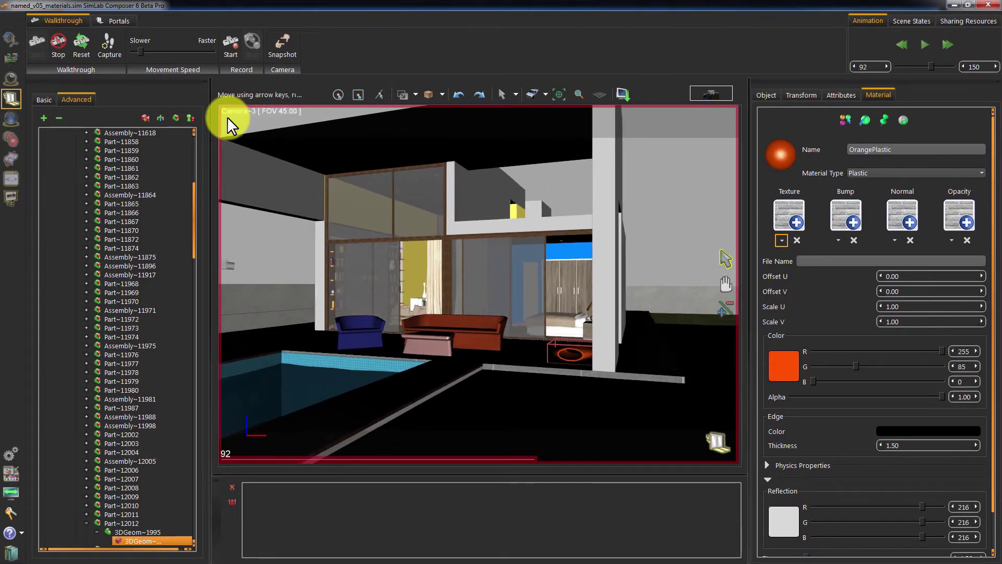
pyautogui.press('Left')
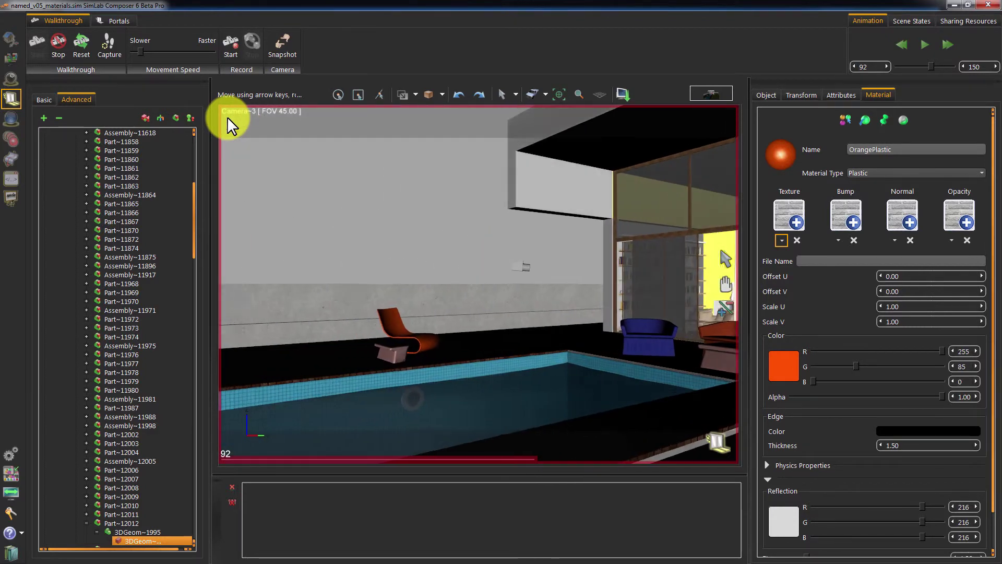
pyautogui.press('Right')
pyautogui.press('Down')
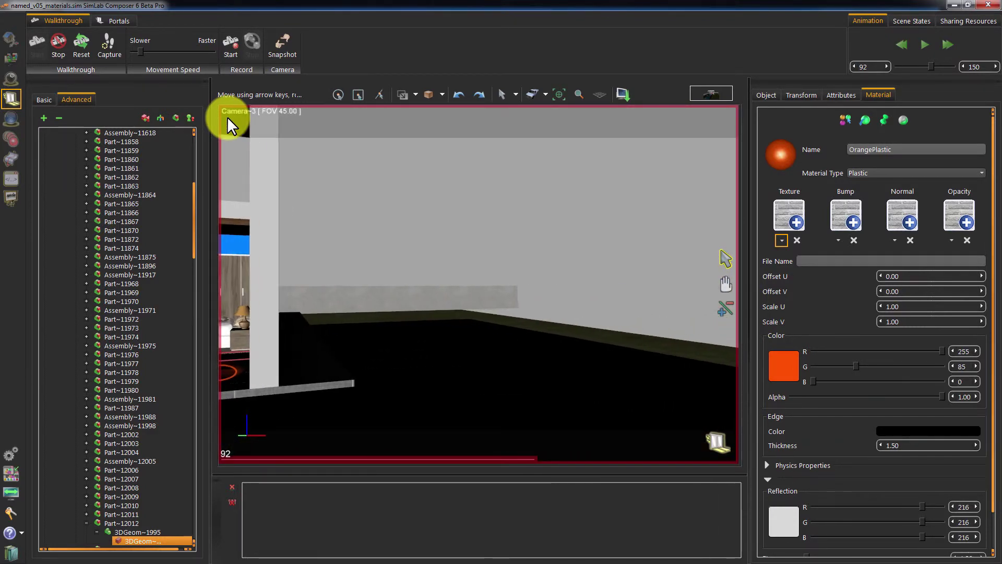
pyautogui.press('Left')
pyautogui.press('Up')
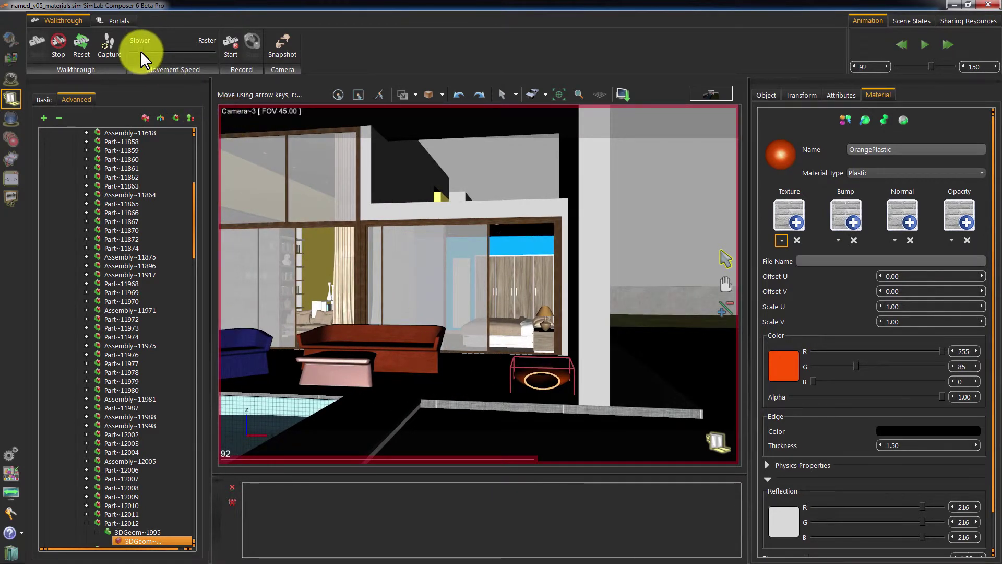
# Increase the walkthrough movement speed, then walk and turn around the terrace to test it.
pyautogui.moveTo(140, 51); pyautogui.dragTo(181, 51)
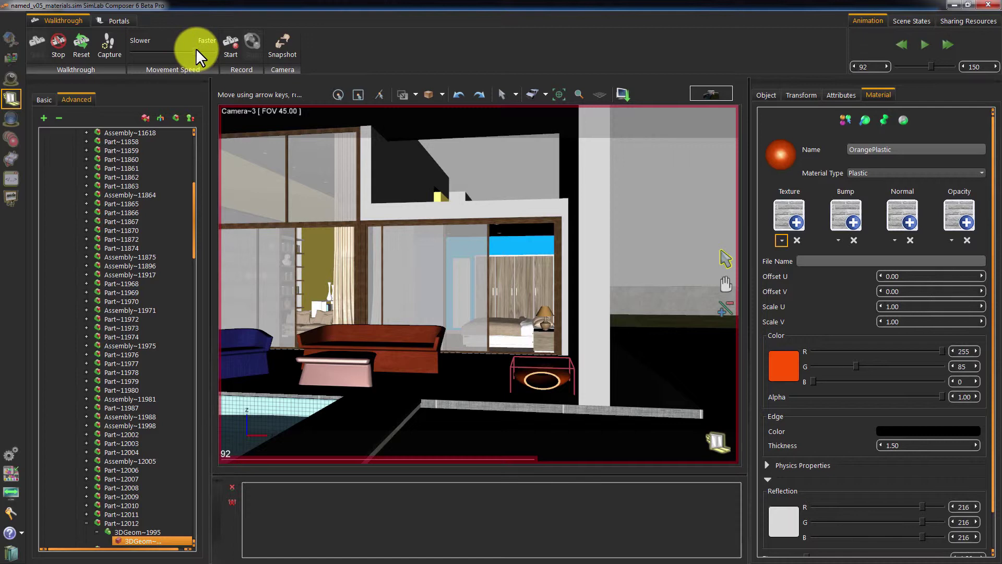
pyautogui.press('Down')
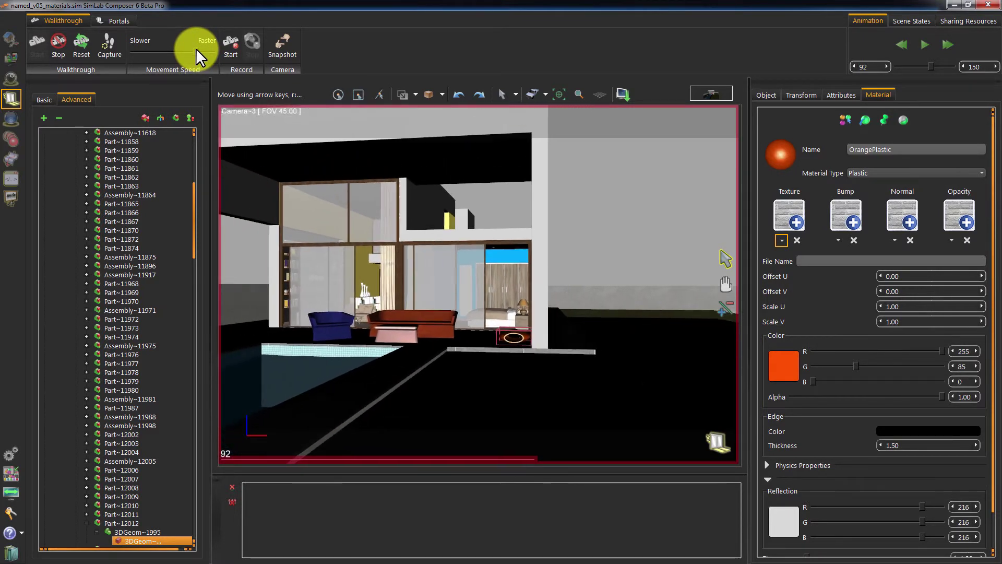
pyautogui.press('Up')
pyautogui.press('Left')
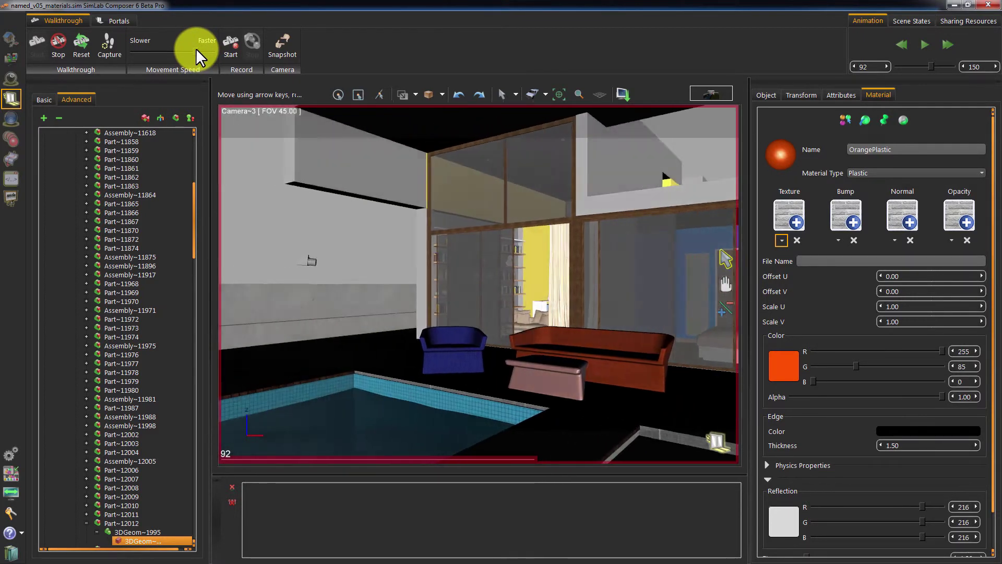
pyautogui.press('Right')
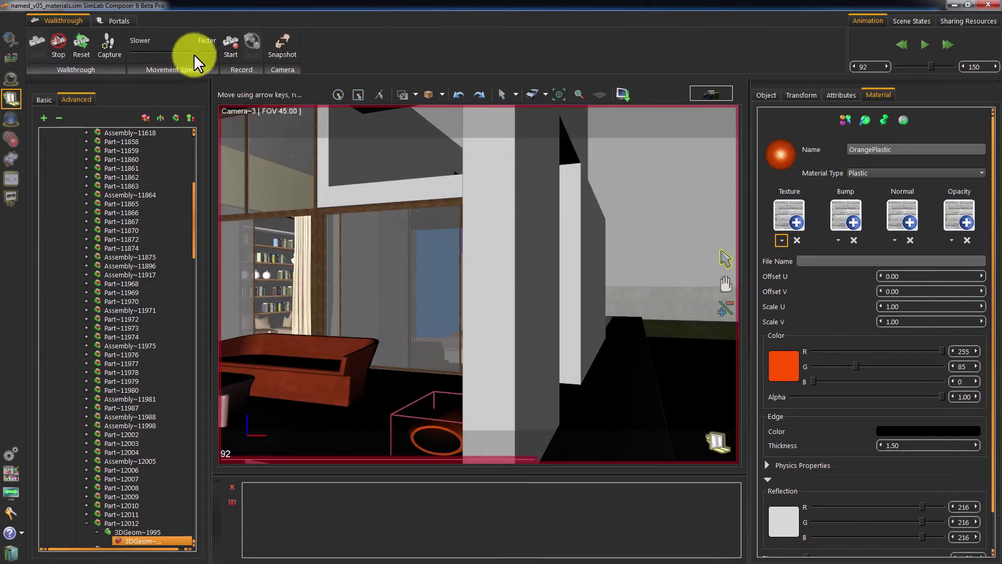
# Try the slowest walkthrough movement speed while turning and walking on the terrace, and set the speed slightly above the middle of its range.
pyautogui.moveTo(195, 52); pyautogui.dragTo(102, 52)
pyautogui.press('Left')
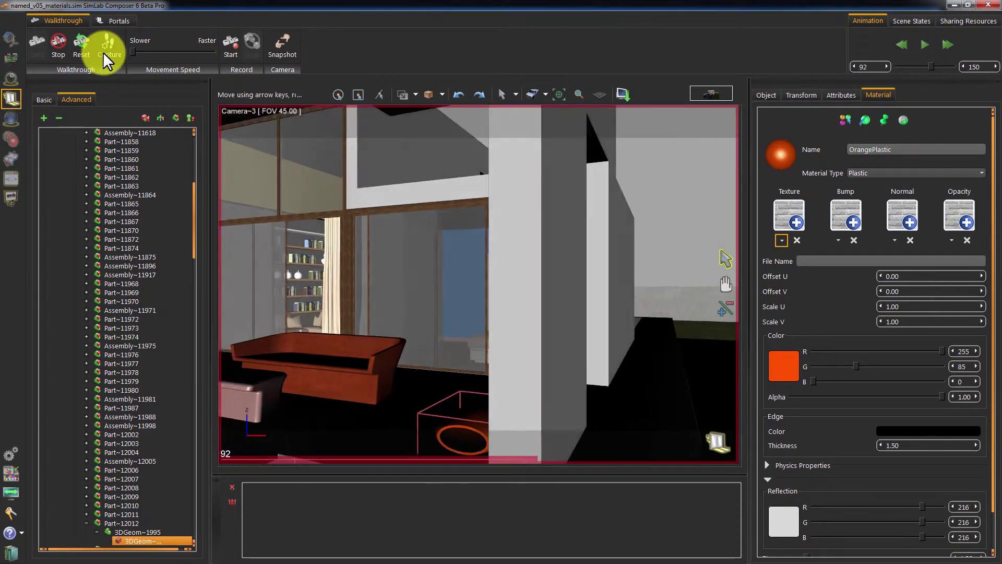
pyautogui.press('Up')
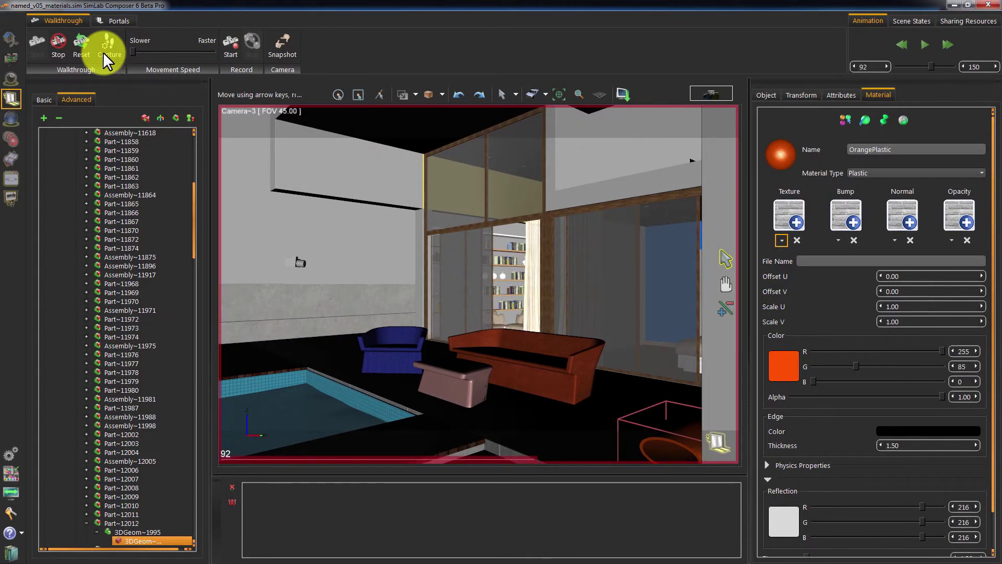
pyautogui.moveTo(133, 51); pyautogui.dragTo(181, 50)
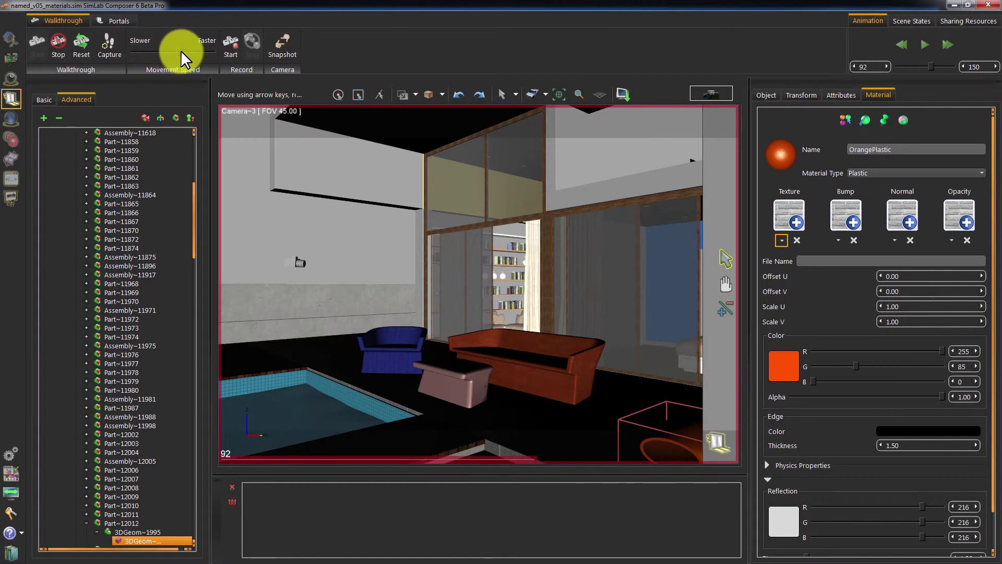
# Capture two walkthrough positions: one facing the terrace sofas beside the pool, and one turned across the pool toward the orange chair.
pyautogui.click(121, 39)
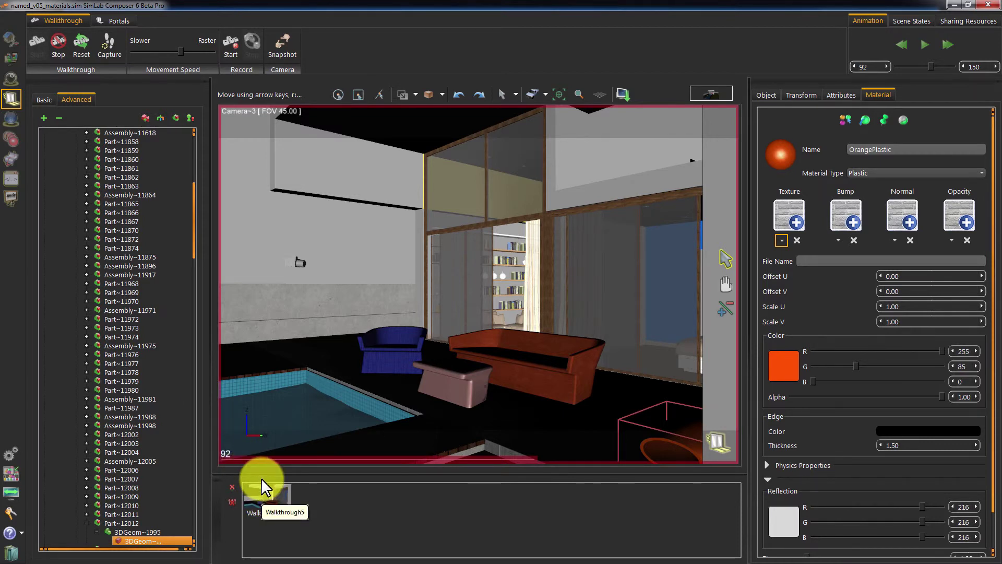
pyautogui.press('Up')
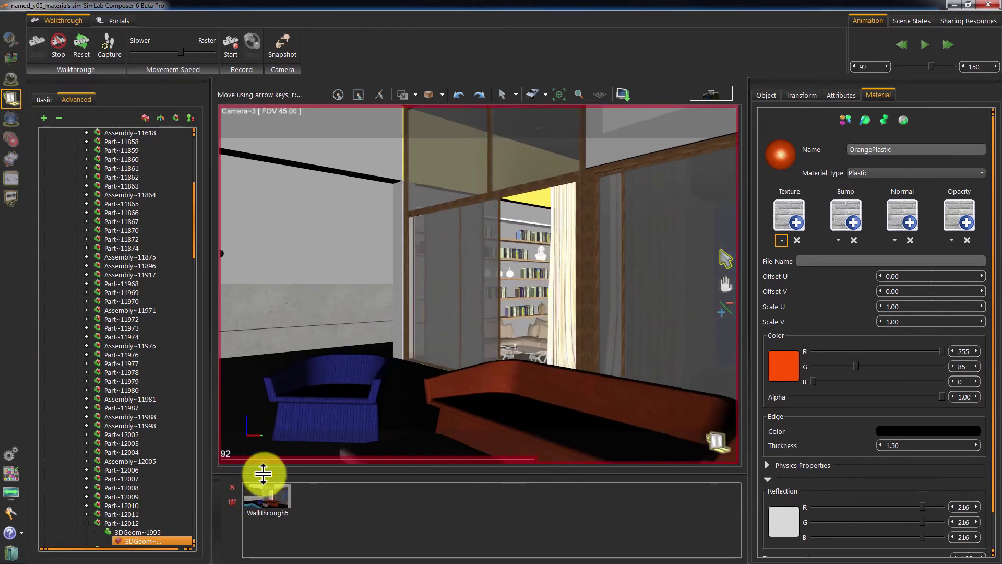
pyautogui.press('Left')
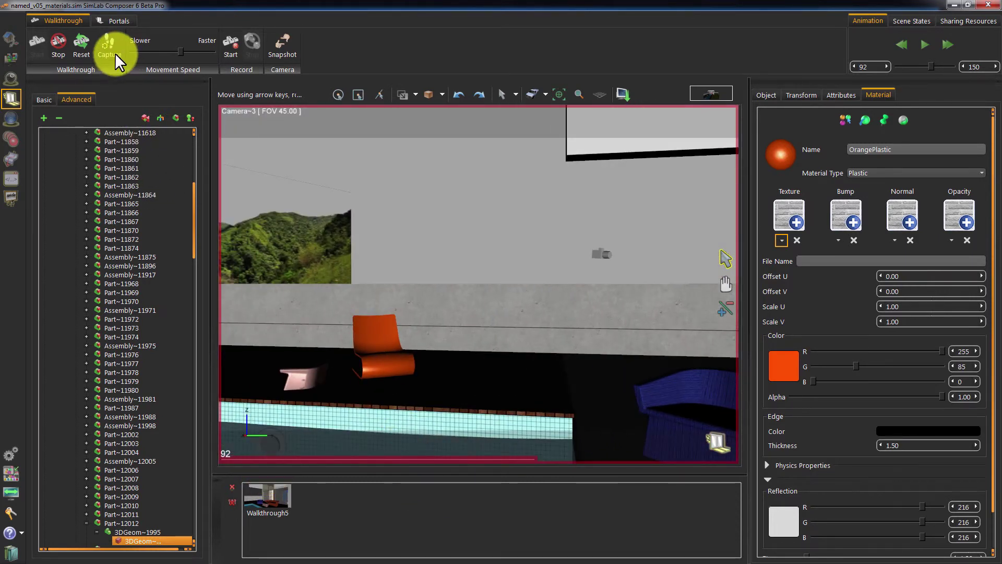
pyautogui.click(108, 48)
pyautogui.click(244, 437)
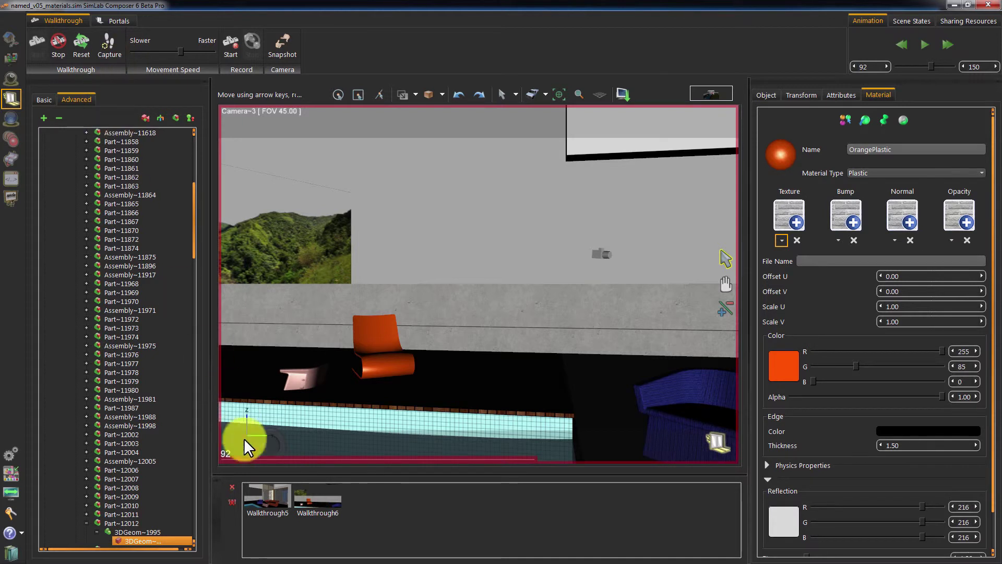
# Return the walkthrough to the captured position Walkthrough5, followed by Walkthrough6.
pyautogui.click(282, 497)
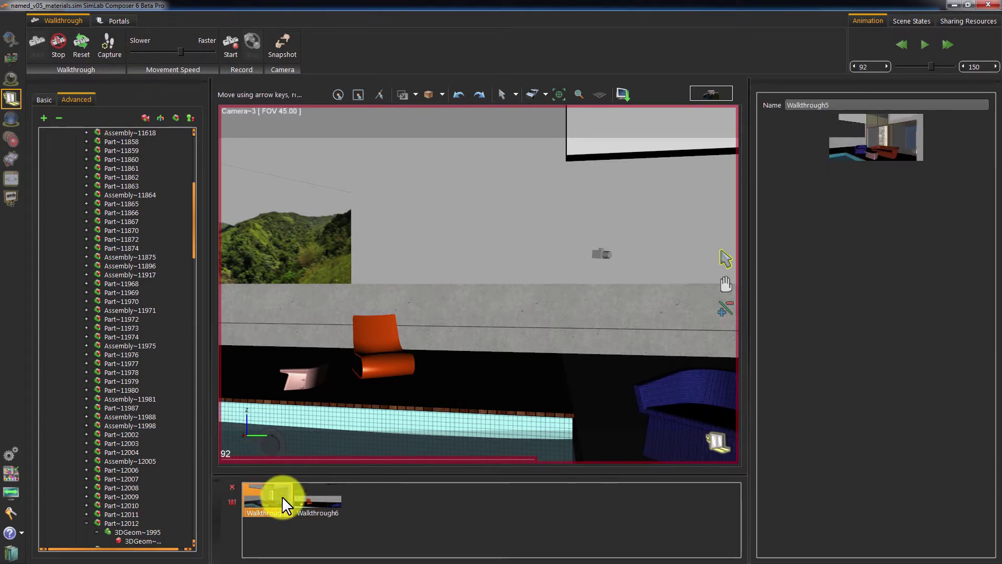
pyautogui.doubleClick(282, 496)
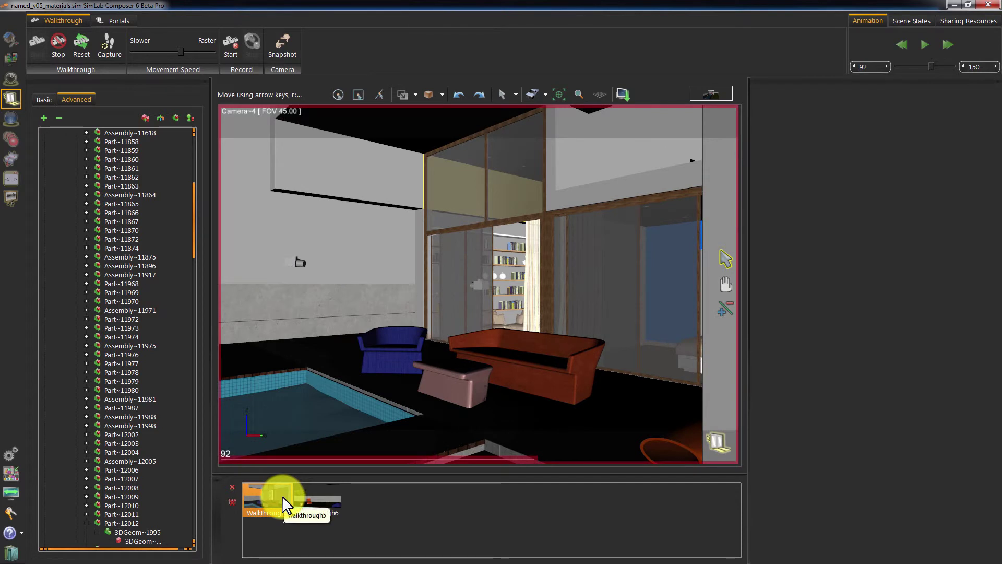
pyautogui.click(323, 495)
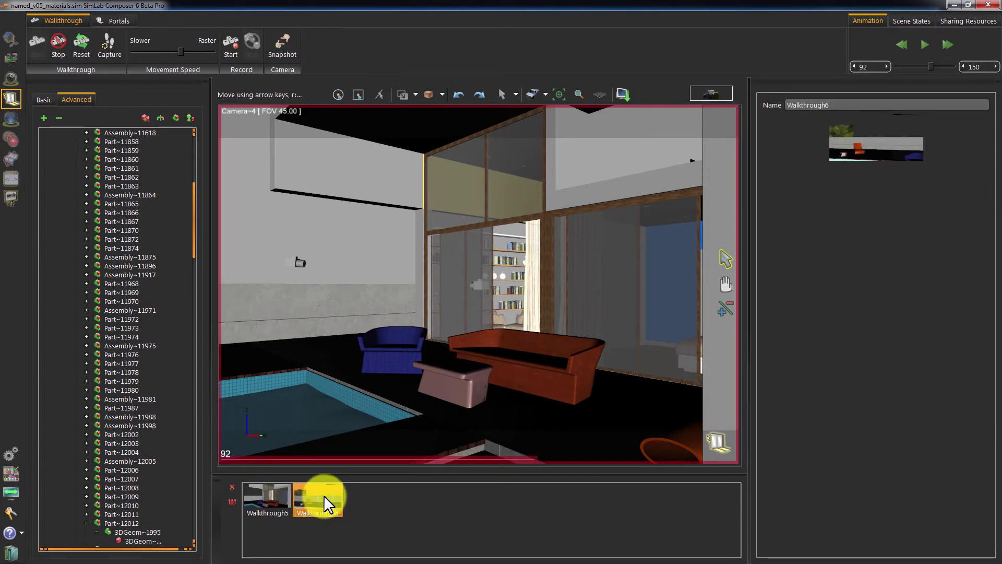
pyautogui.doubleClick(324, 495)
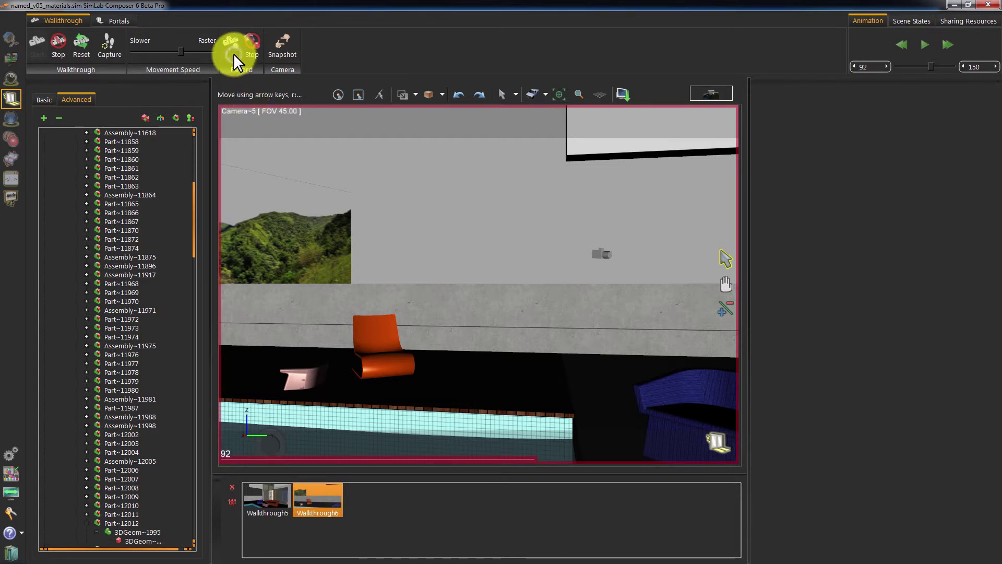
# Record a walkthrough turning from the pool around to the house and approaching the bedroom, saving it from frame 0 at 30 frames per second.
pyautogui.press('Left')
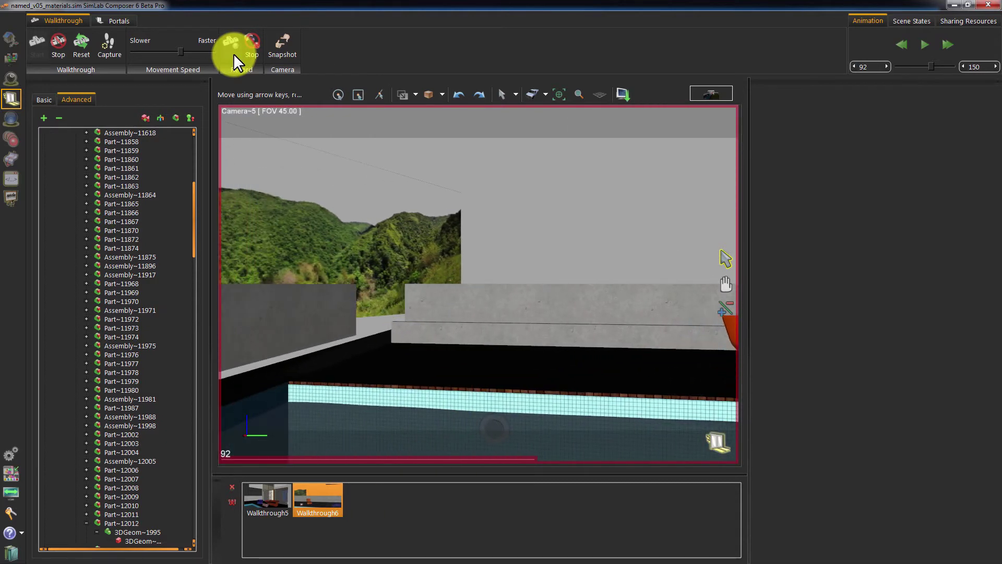
pyautogui.press('Left')
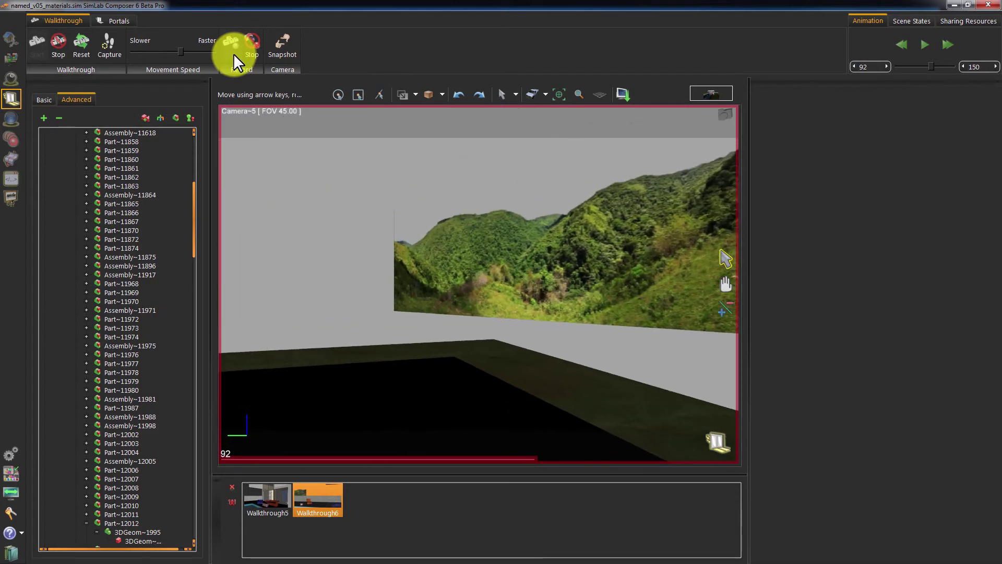
pyautogui.press('Left')
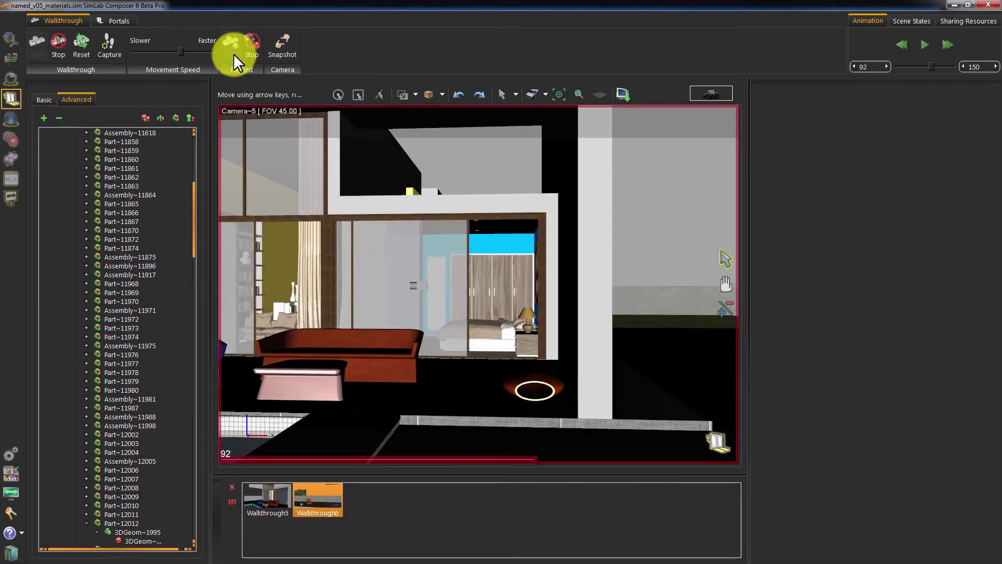
pyautogui.press('Up')
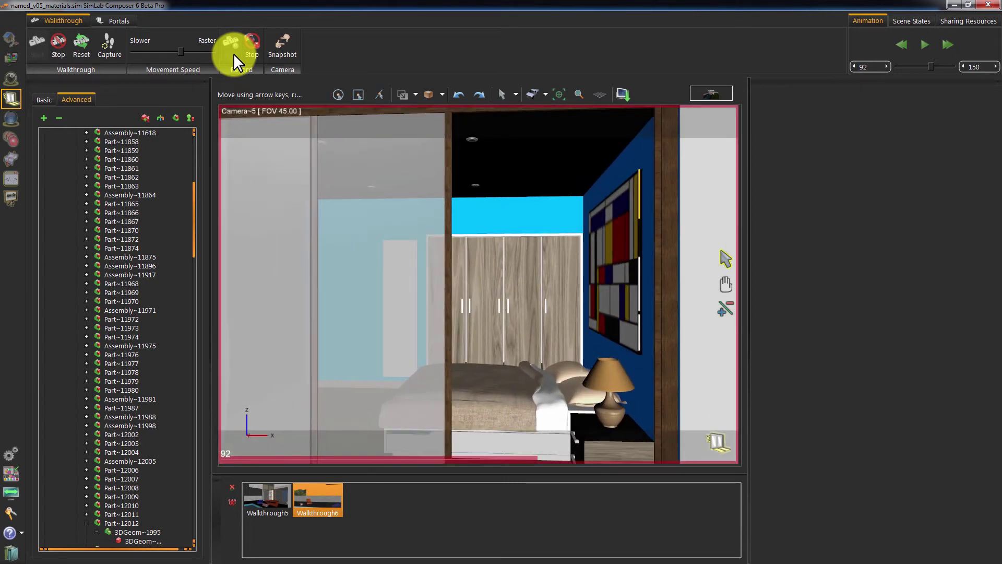
pyautogui.click(254, 48)
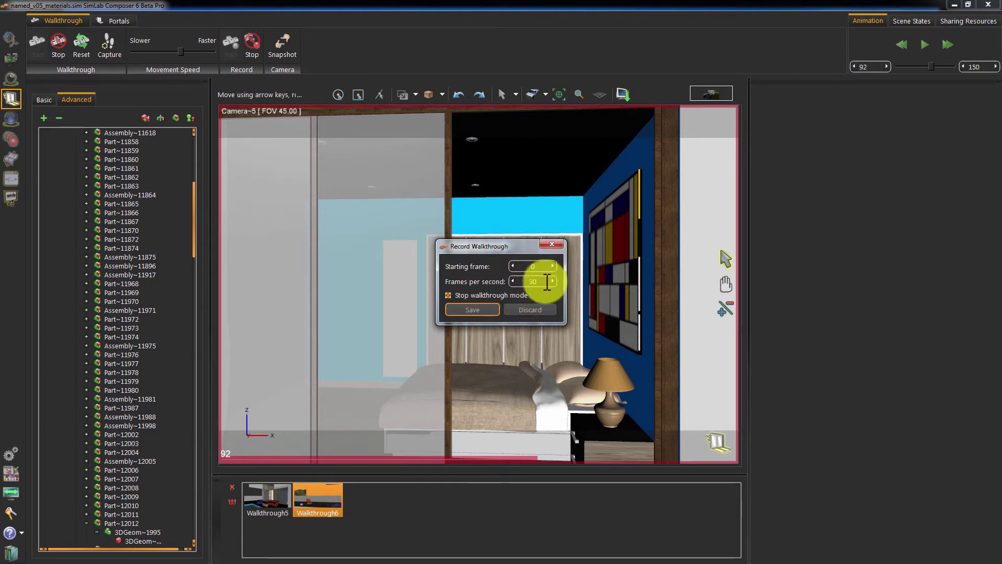
pyautogui.click(473, 310)
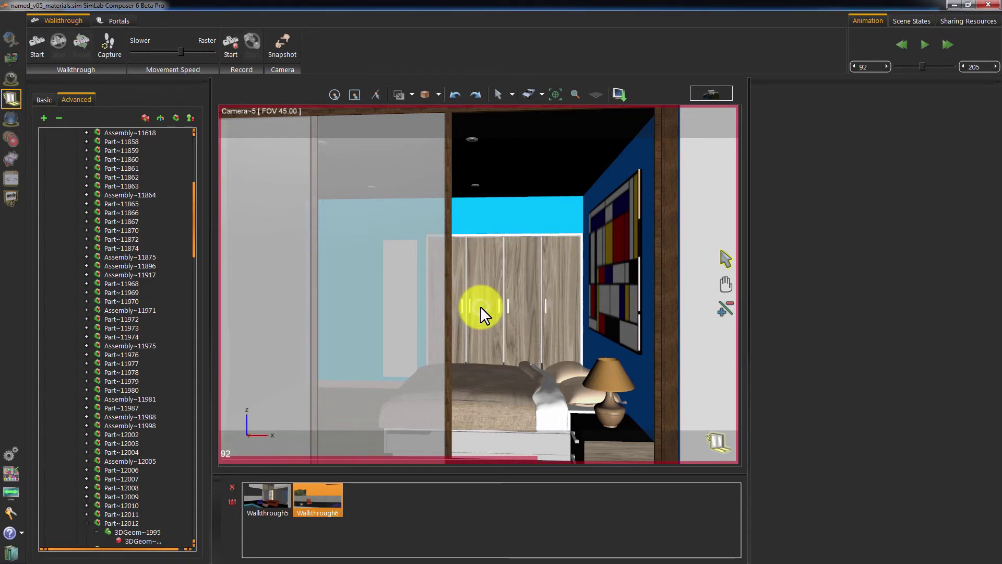
# Collapse the scene tree, rewind the animation to frame 1 and play back the recorded walkthrough.
pyautogui.click(59, 118)
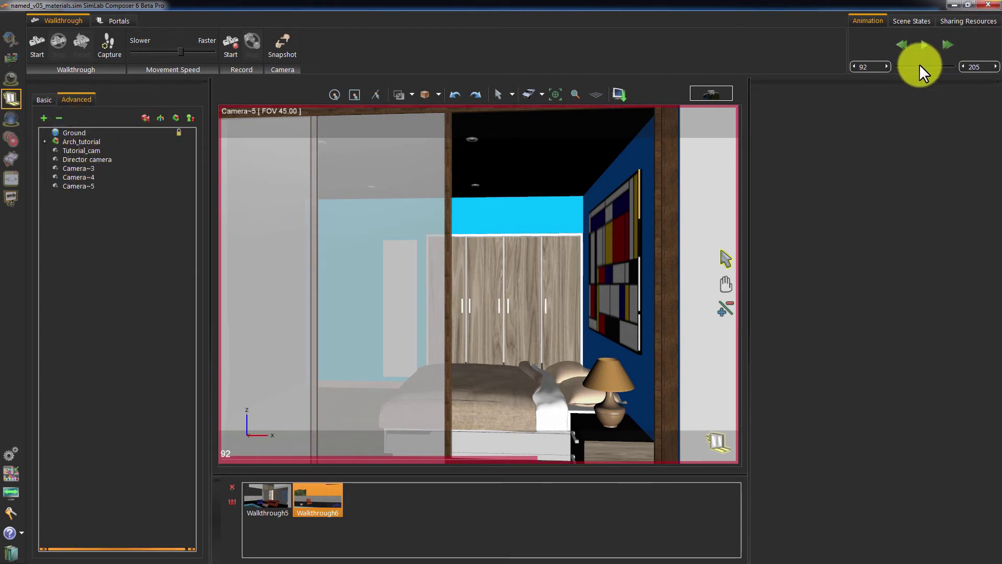
pyautogui.moveTo(922, 66); pyautogui.dragTo(889, 69)
pyautogui.click(917, 43)
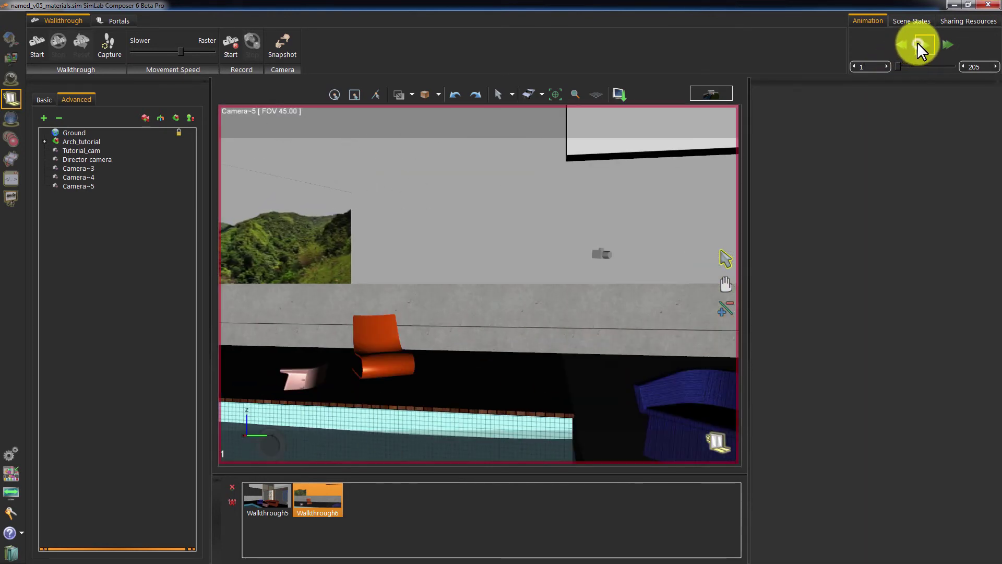